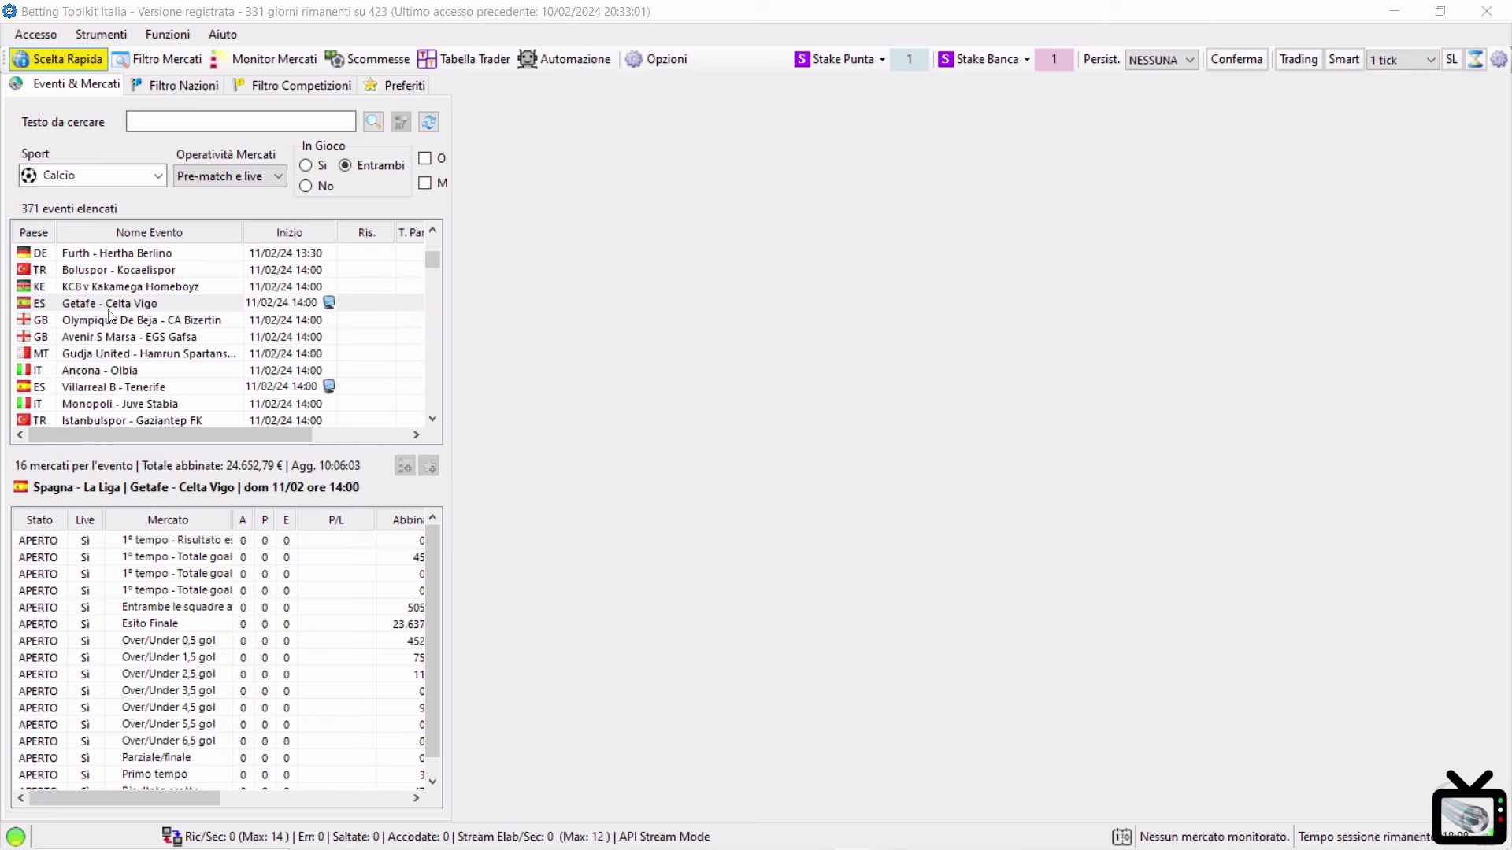
Open the Getafe - Celta Vigo Esito Finale market in Ladder view and place 1 € back bets on Getafe at 2,48 and 2,6
{"action": "left_click", "coordinate": [155, 625]}
{"action": "double_click", "coordinate": [156, 626]}
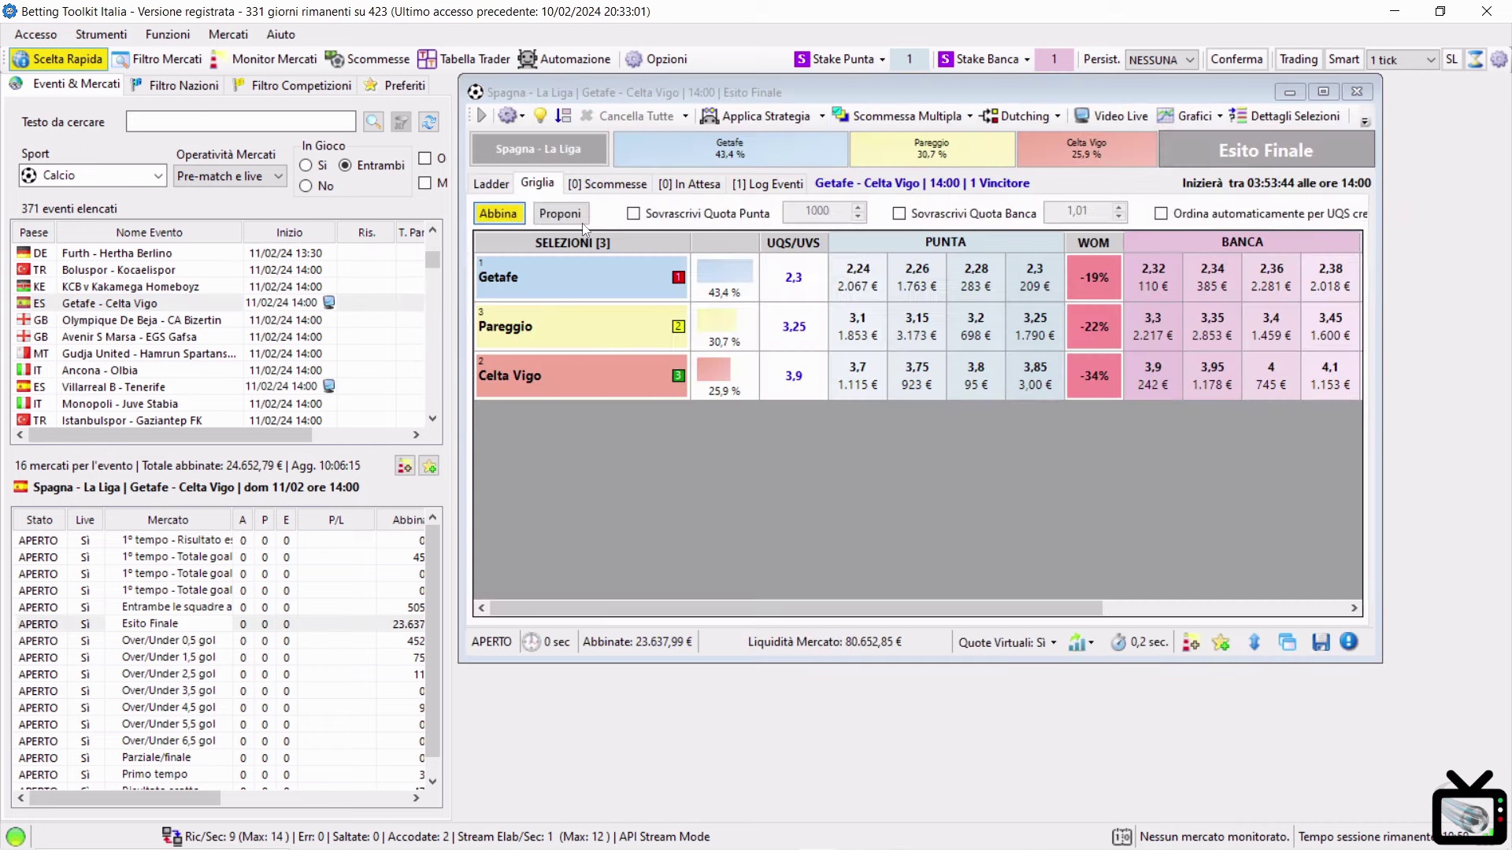
{"action": "left_click", "coordinate": [496, 186]}
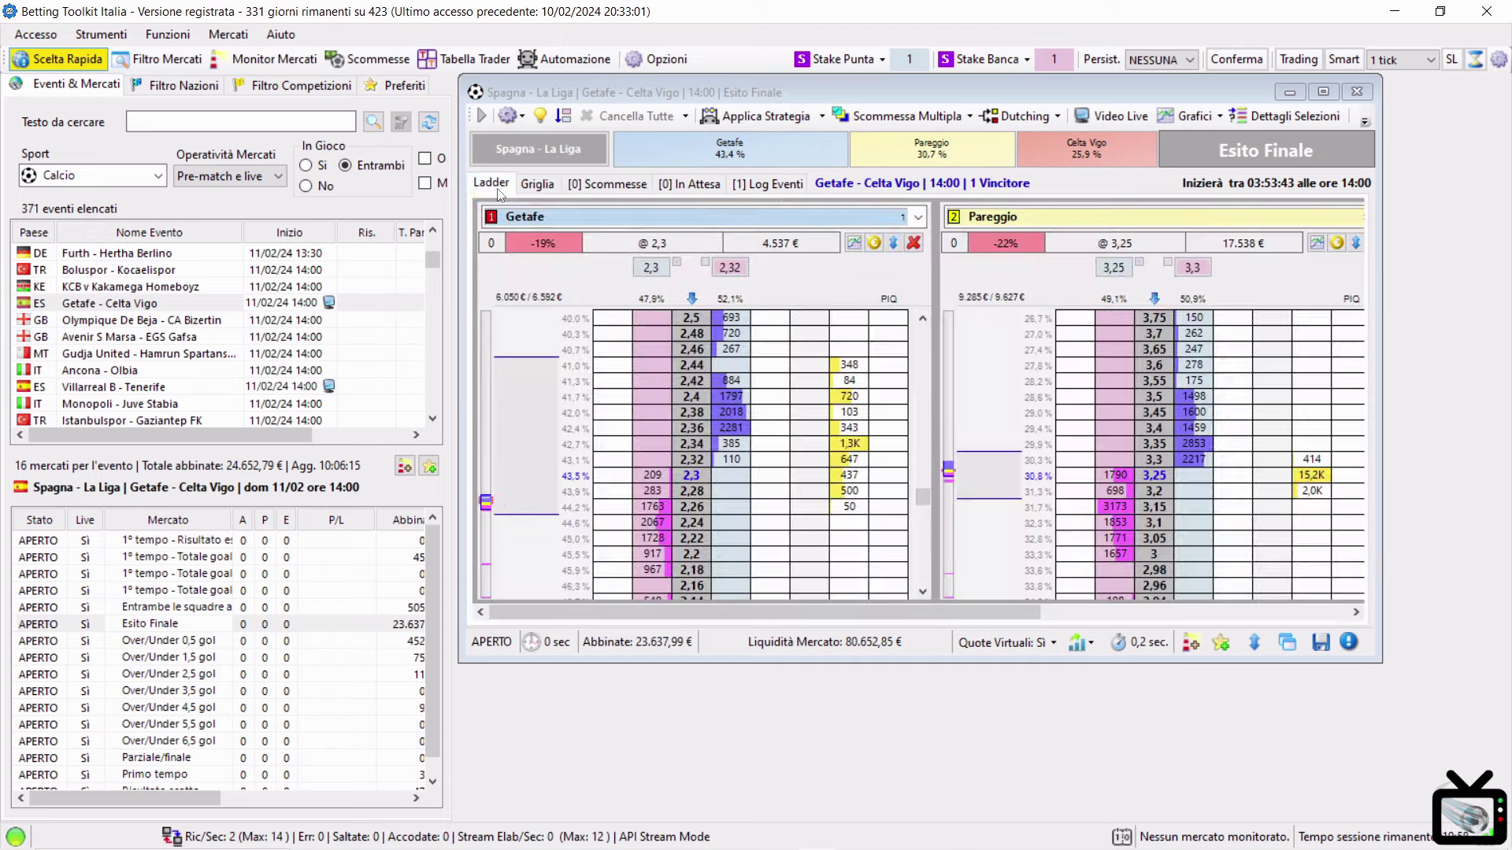
{"action": "left_click", "coordinate": [726, 334]}
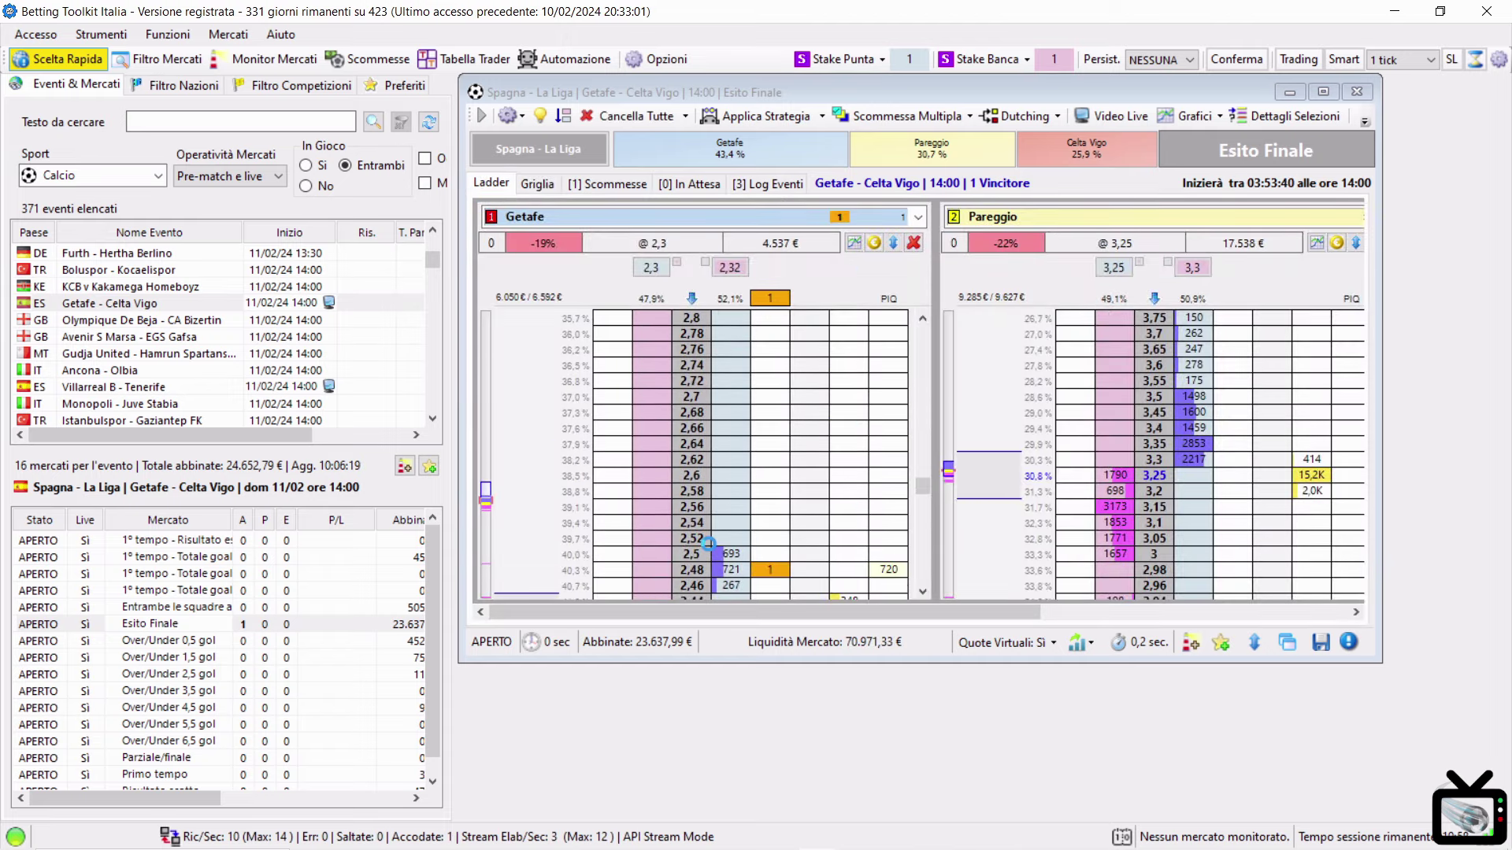
{"action": "left_click", "coordinate": [731, 476]}
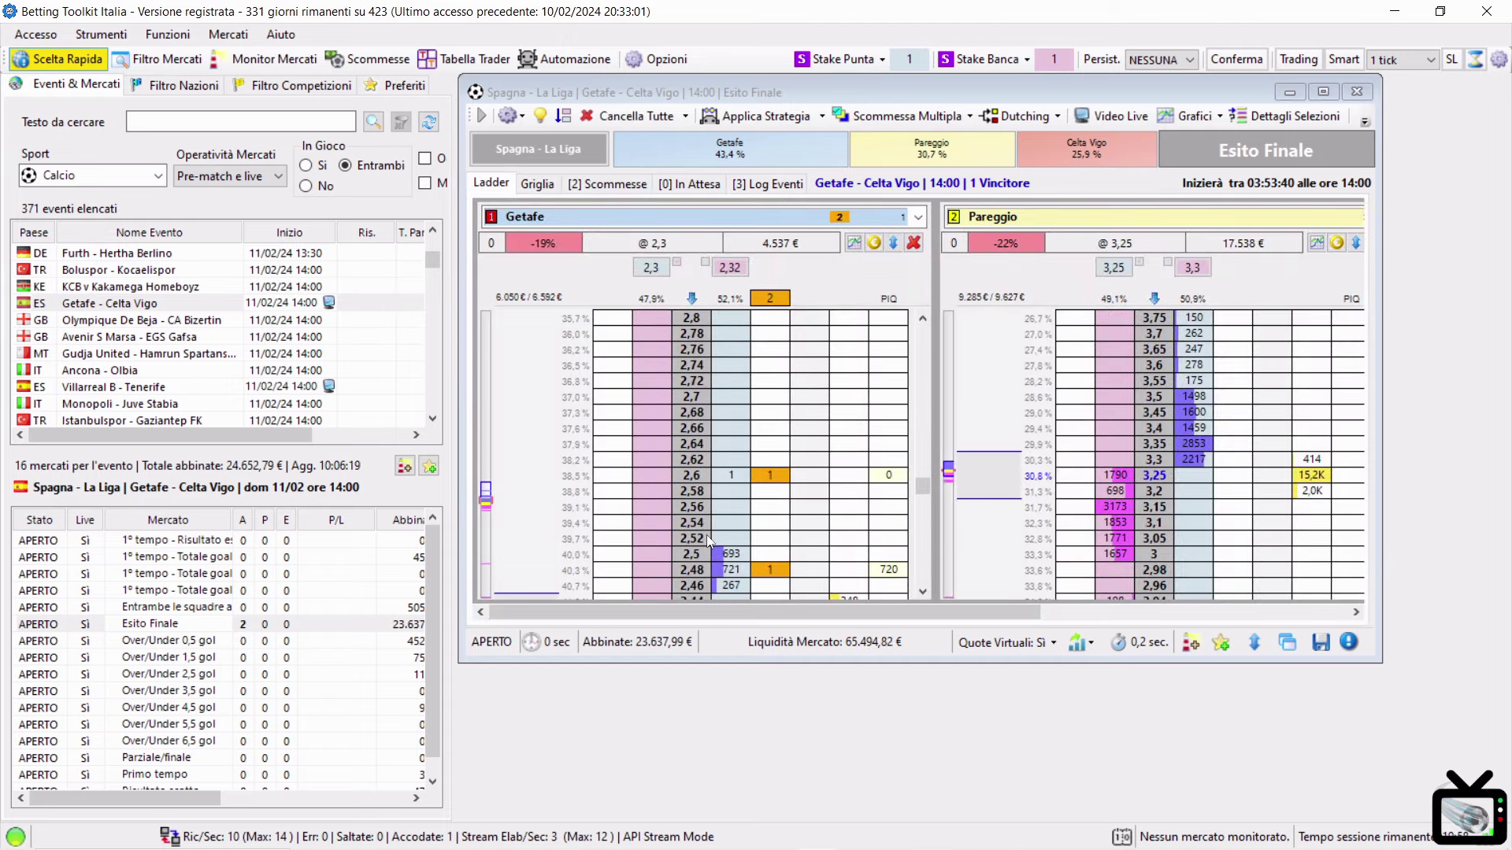
Open the Ancona - Olbia Esito Finale market in Ladder view and place 1 € back bets on Ancona at 1,91 and 1,87
{"action": "left_click", "coordinate": [90, 371]}
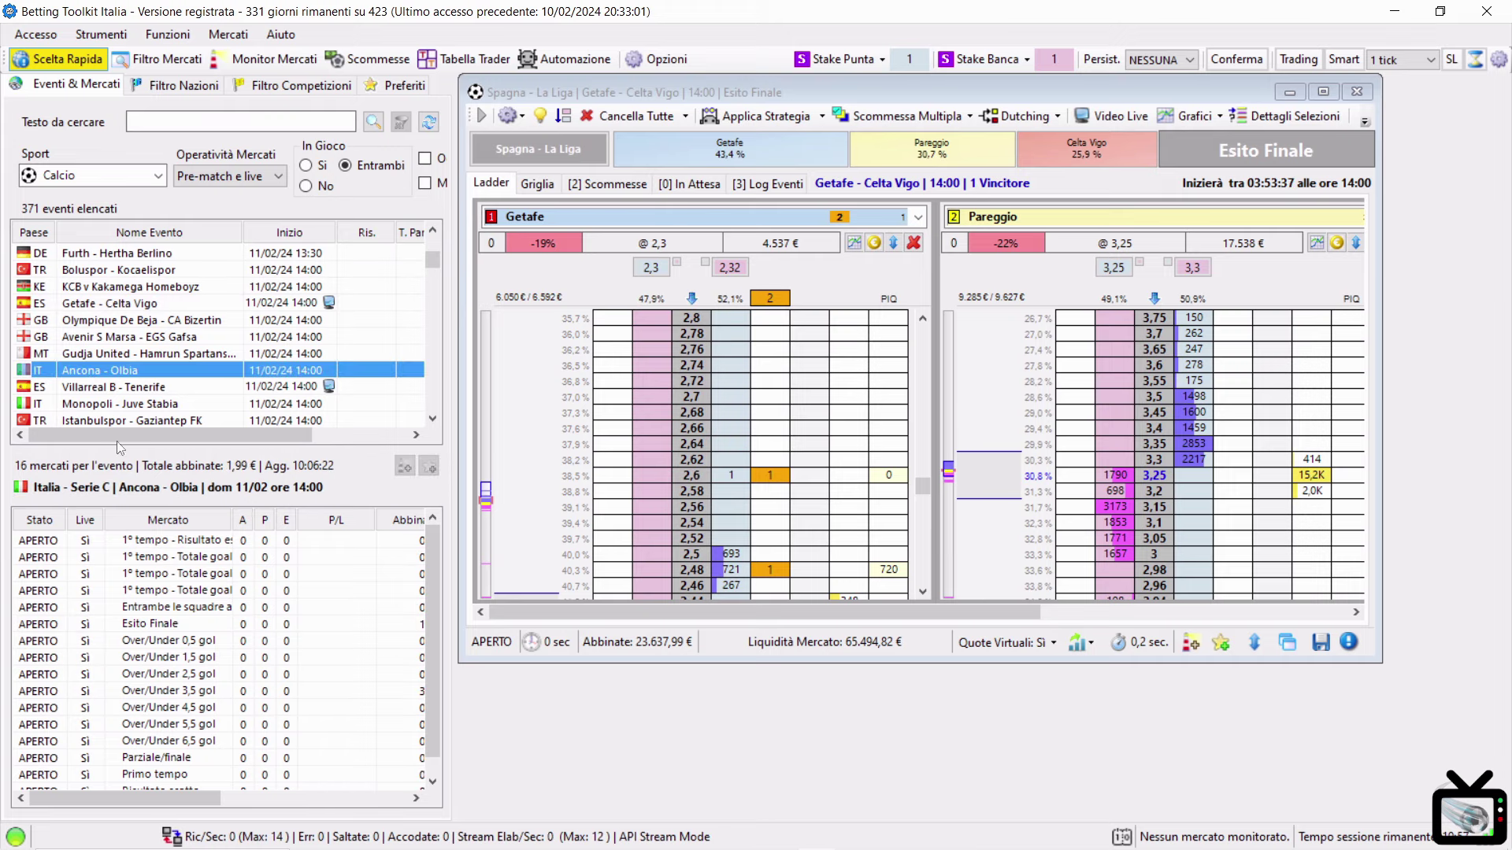
{"action": "double_click", "coordinate": [157, 624]}
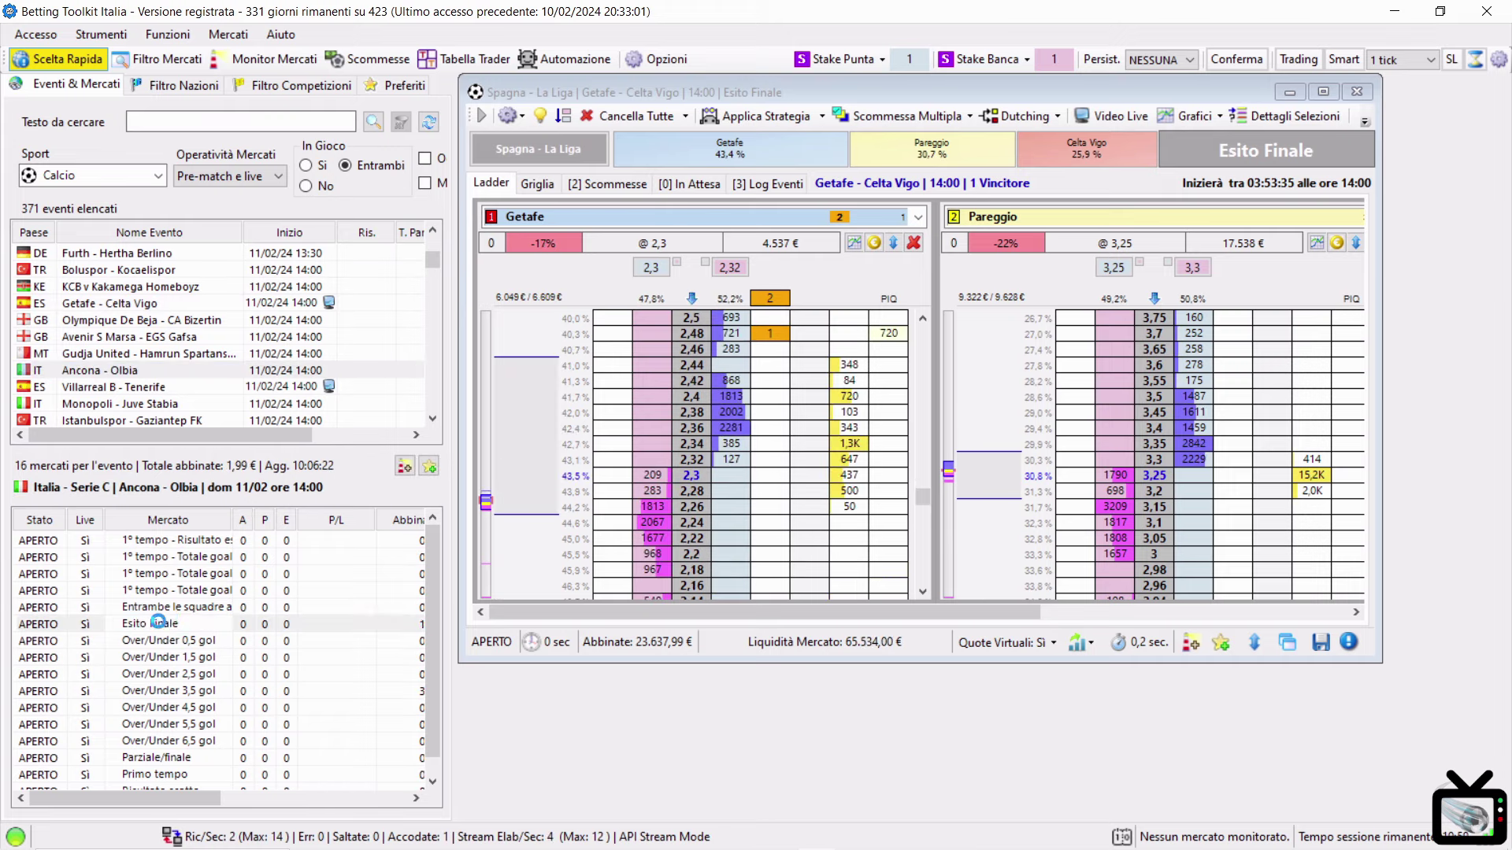
{"action": "left_click", "coordinate": [492, 183]}
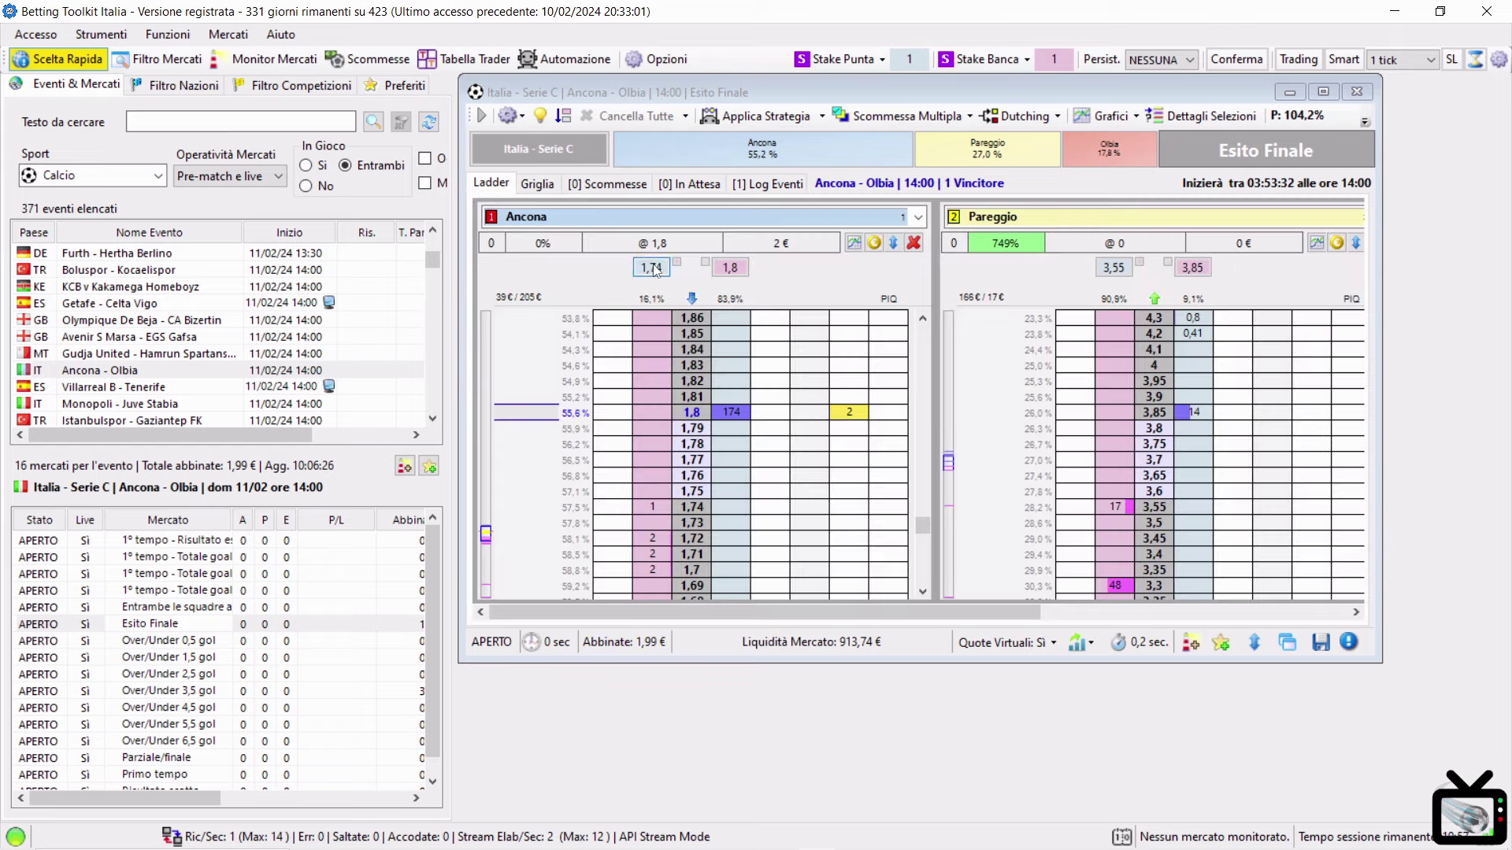
{"action": "left_click", "coordinate": [730, 359]}
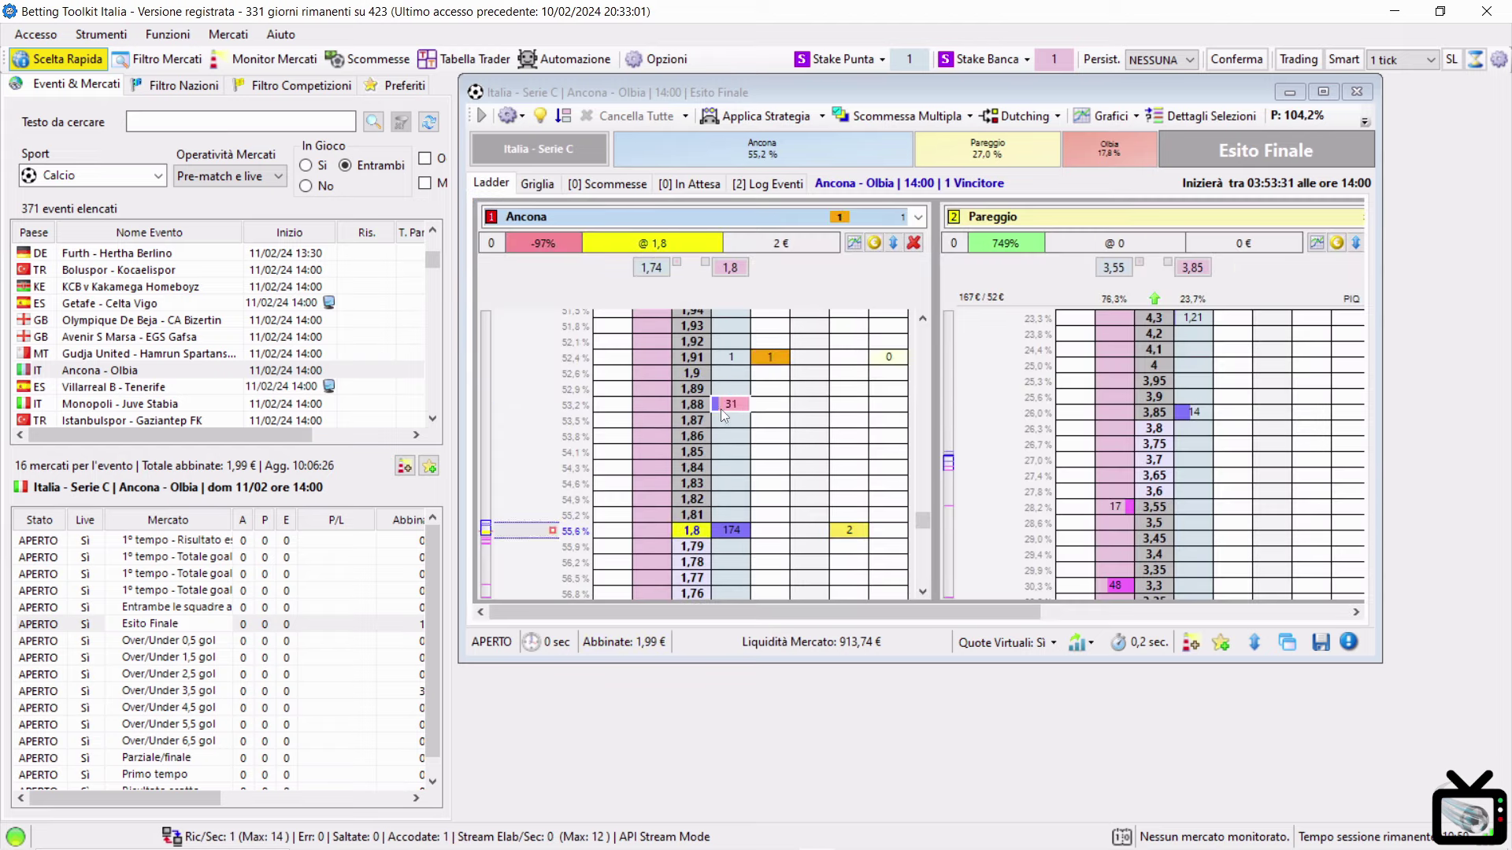
{"action": "left_click", "coordinate": [718, 420]}
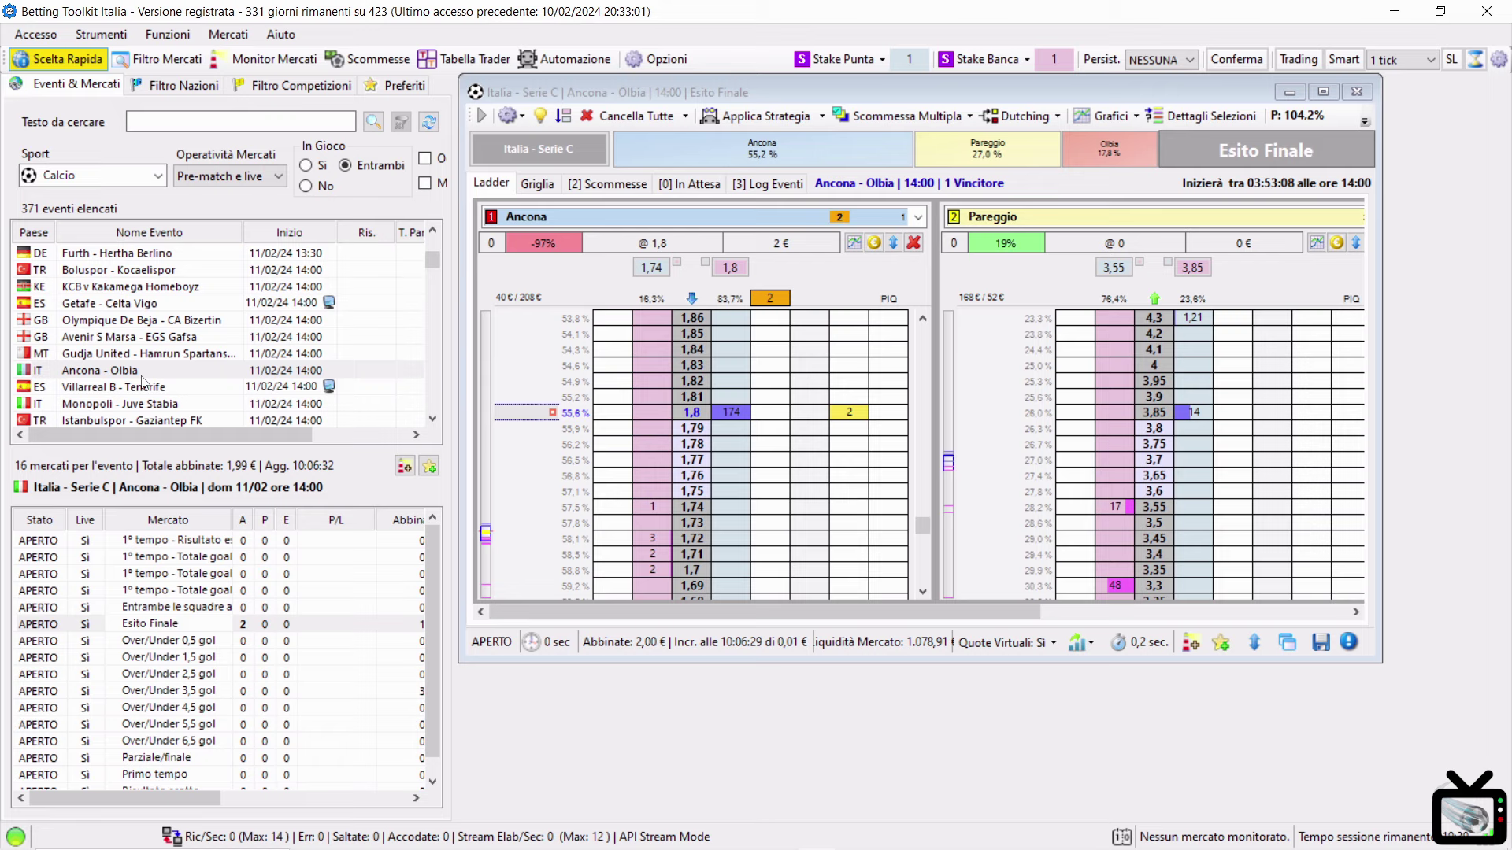
Look through the market lists of other events such as Avenir S Marsa - EGS Gafsa and Gudja United, returning to Ancona - Olbia
{"action": "left_click", "coordinate": [166, 356]}
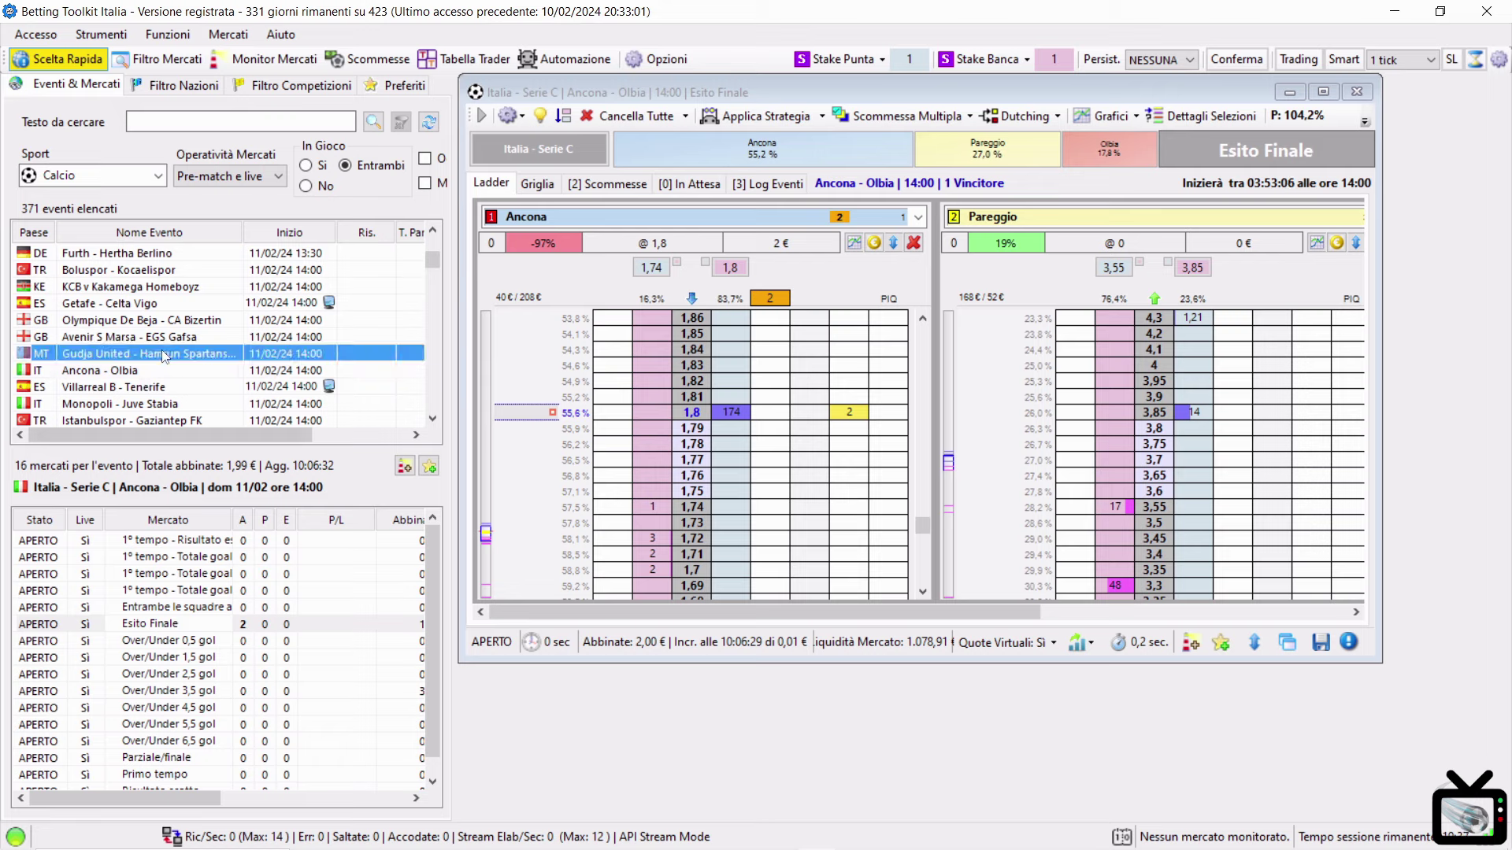
{"action": "left_click", "coordinate": [166, 272]}
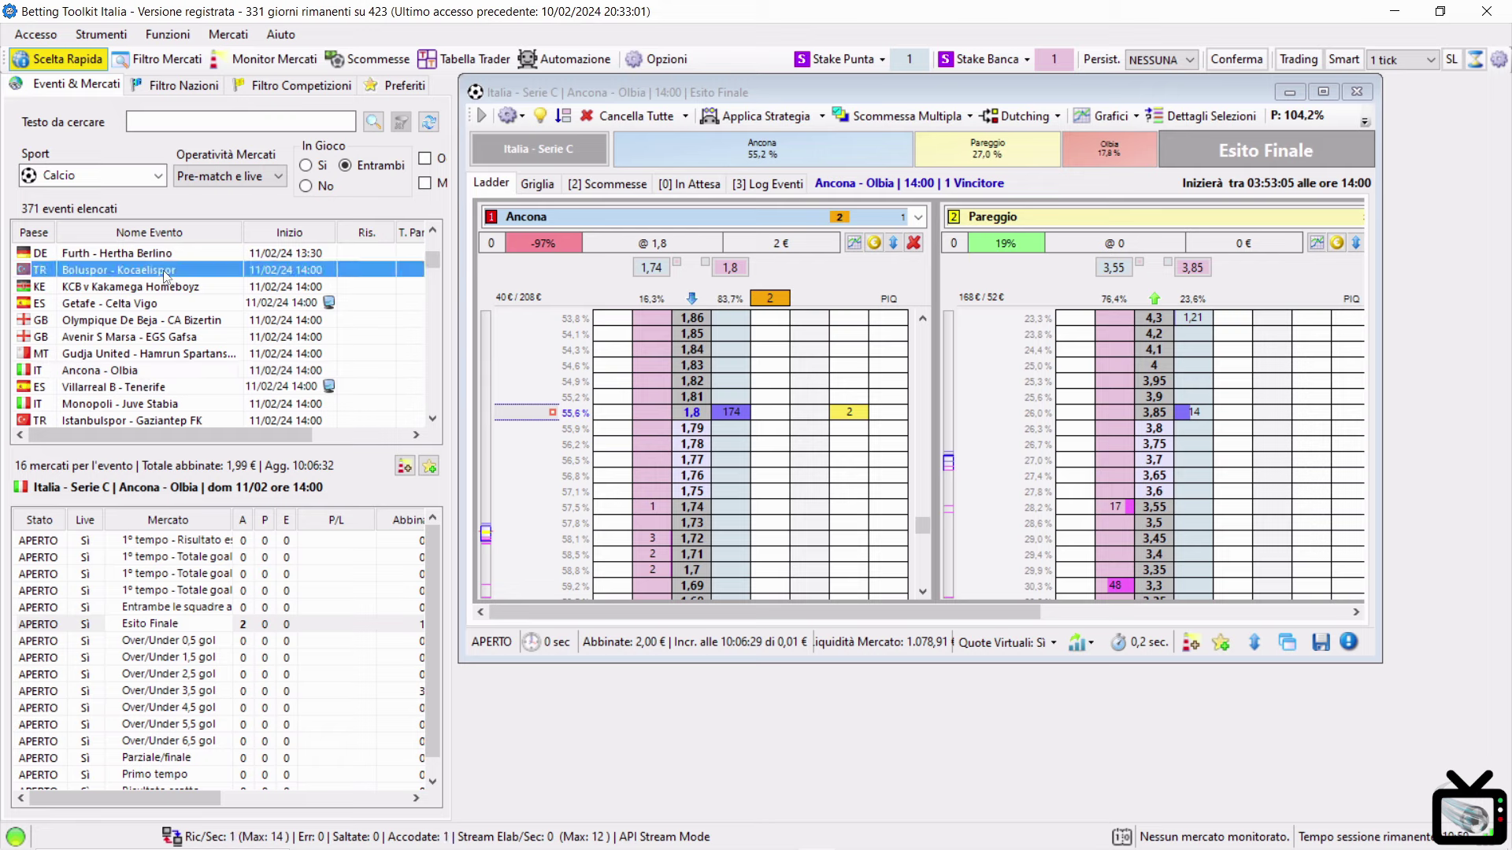
{"action": "left_click", "coordinate": [150, 339]}
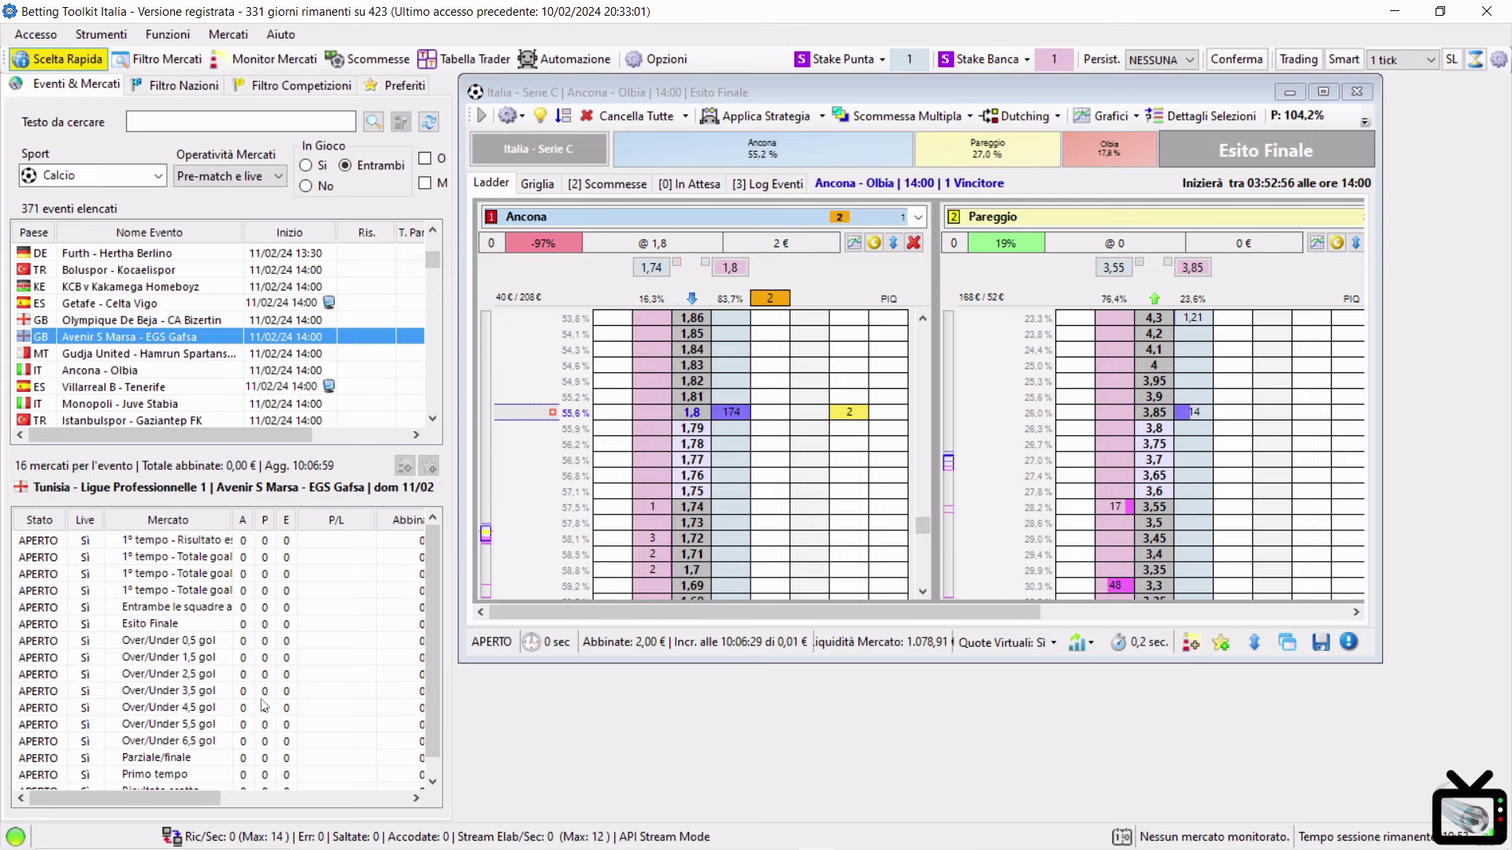
{"action": "left_click", "coordinate": [242, 354]}
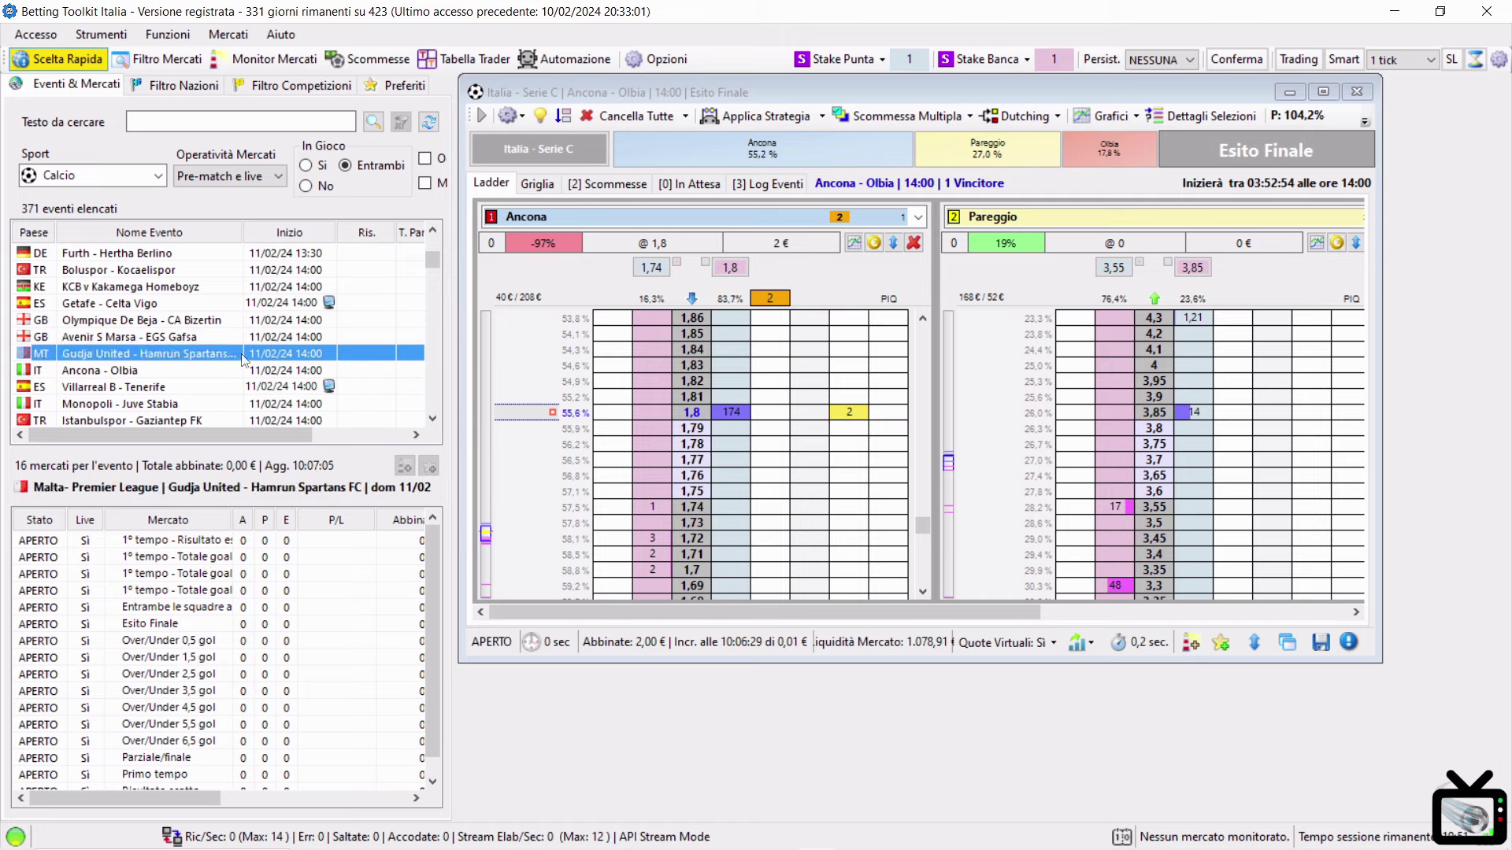
{"action": "left_click", "coordinate": [229, 371]}
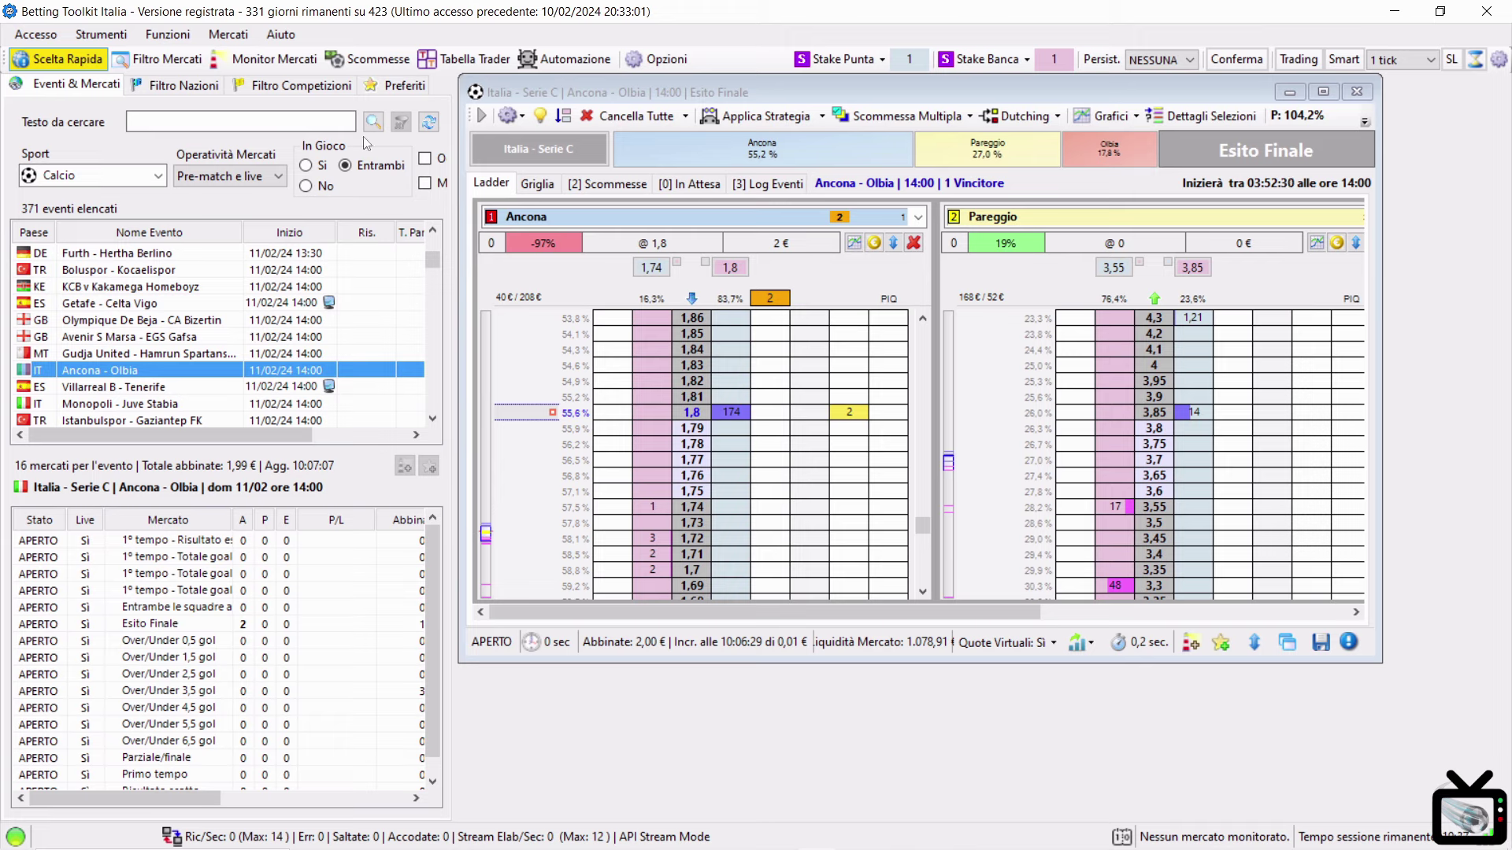
Review the open and closed bets in Stato Scommesse, including the open list's Strategia and Cancella columns
{"action": "left_click", "coordinate": [372, 63]}
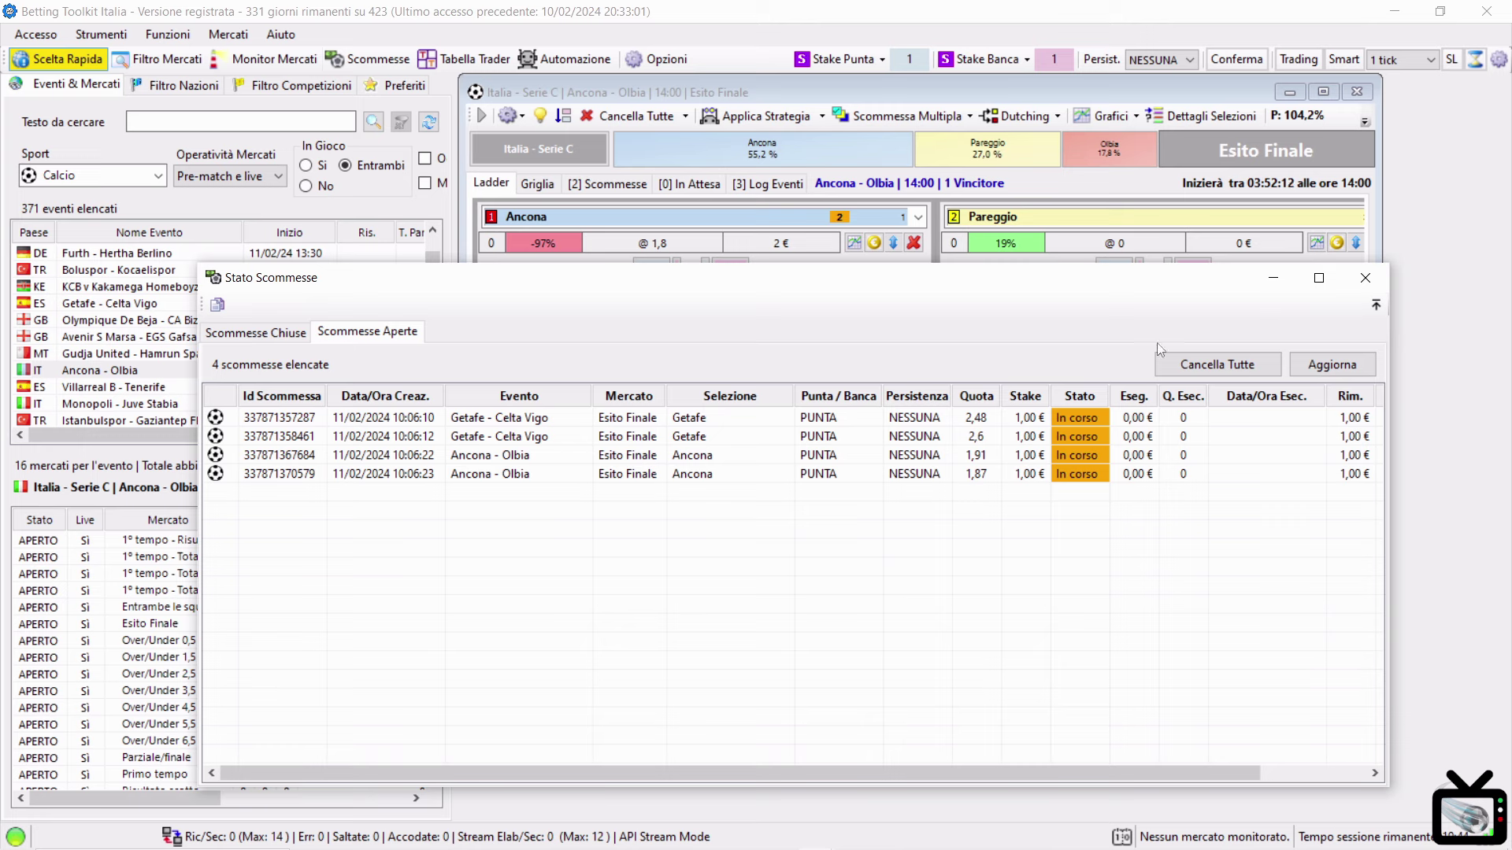
{"action": "left_click", "coordinate": [725, 473]}
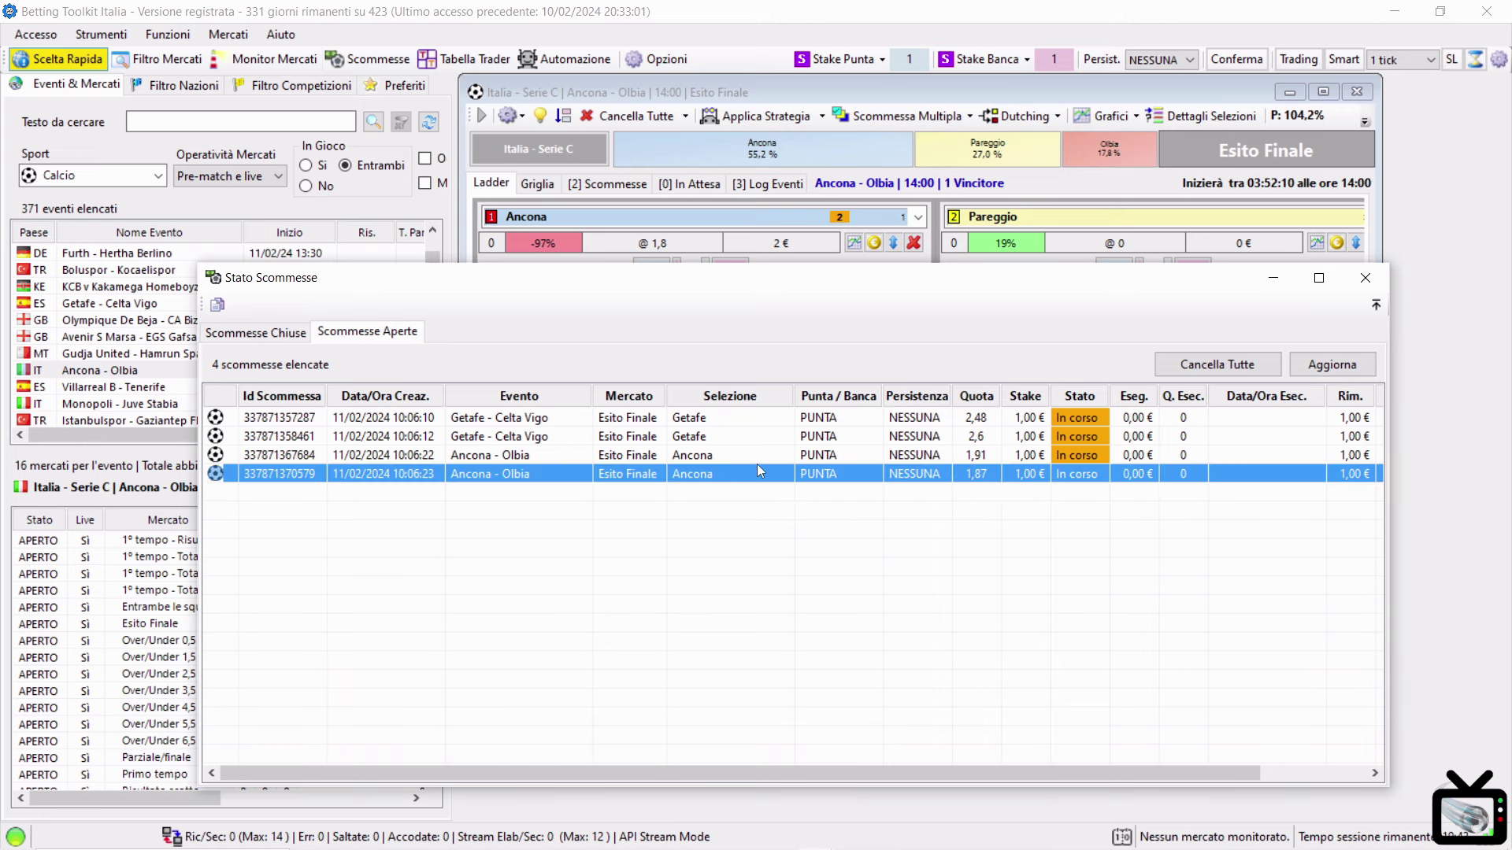
{"action": "left_click_drag", "start_coordinate": [1162, 765], "coordinate": [1283, 784]}
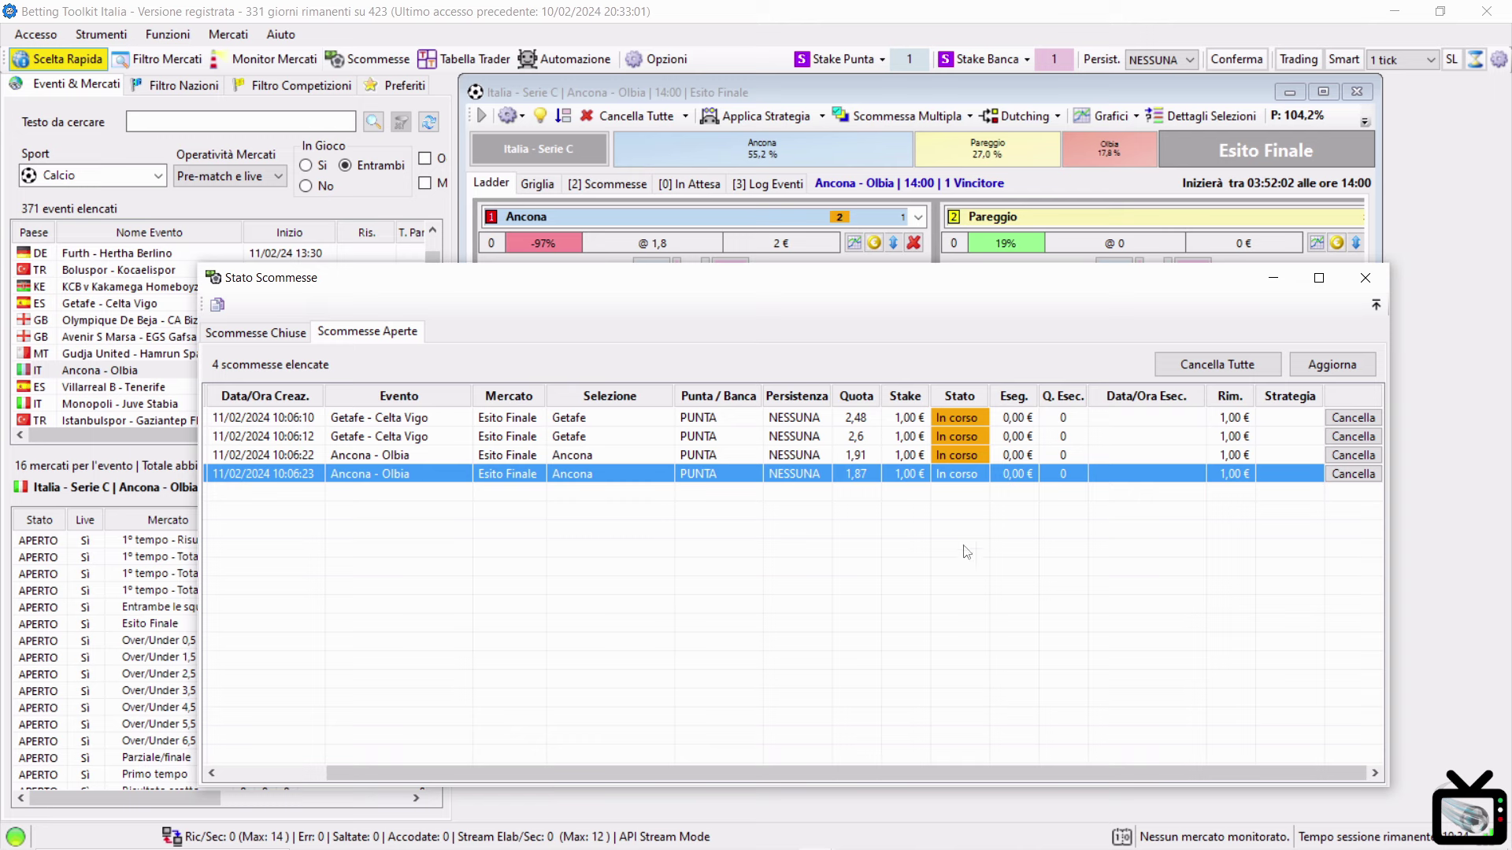
{"action": "left_click_drag", "start_coordinate": [844, 781], "coordinate": [713, 777]}
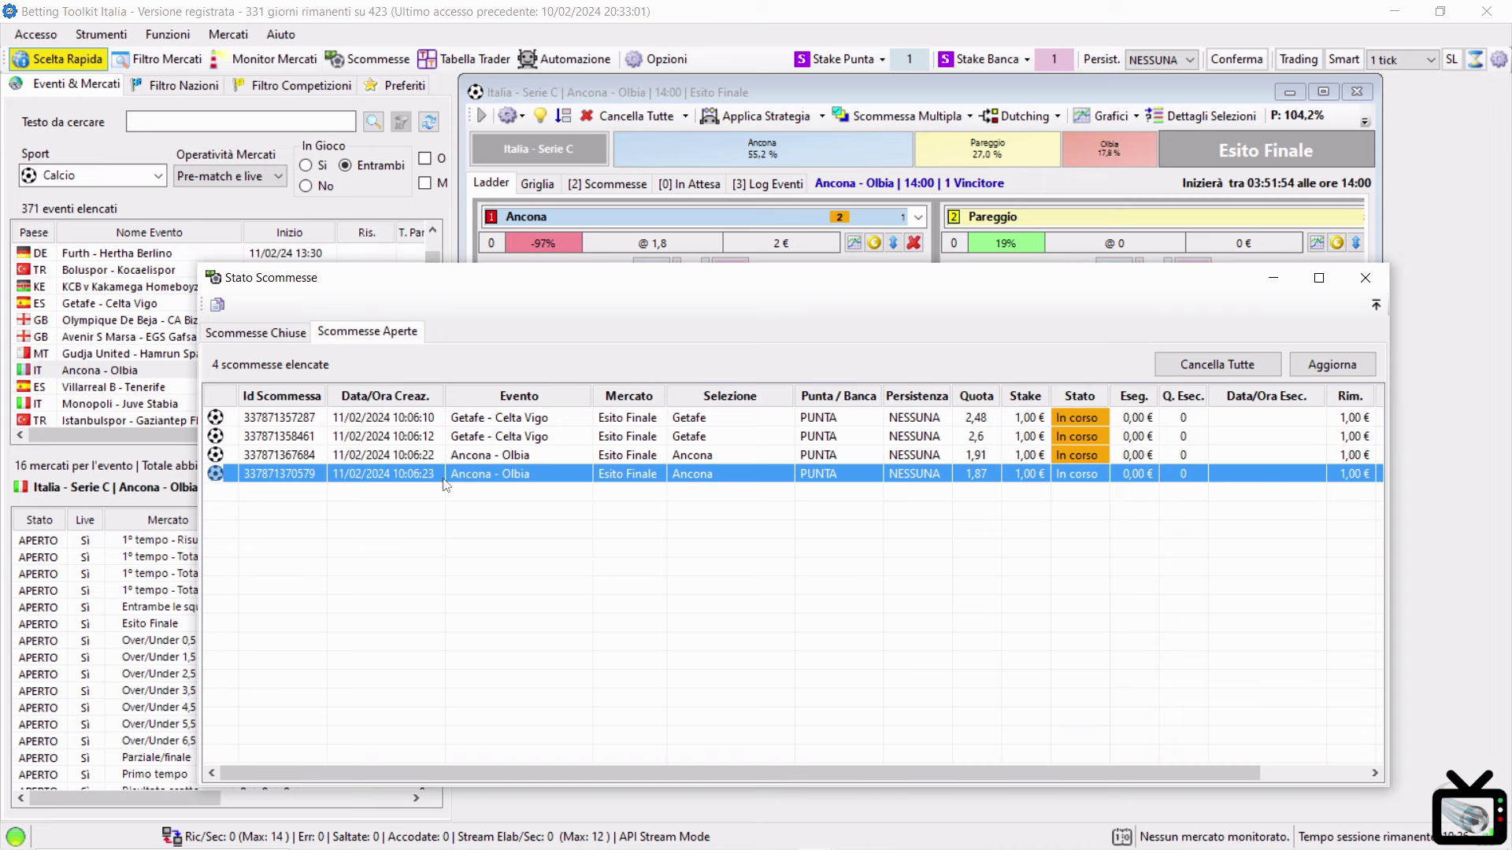
{"action": "left_click", "coordinate": [276, 334]}
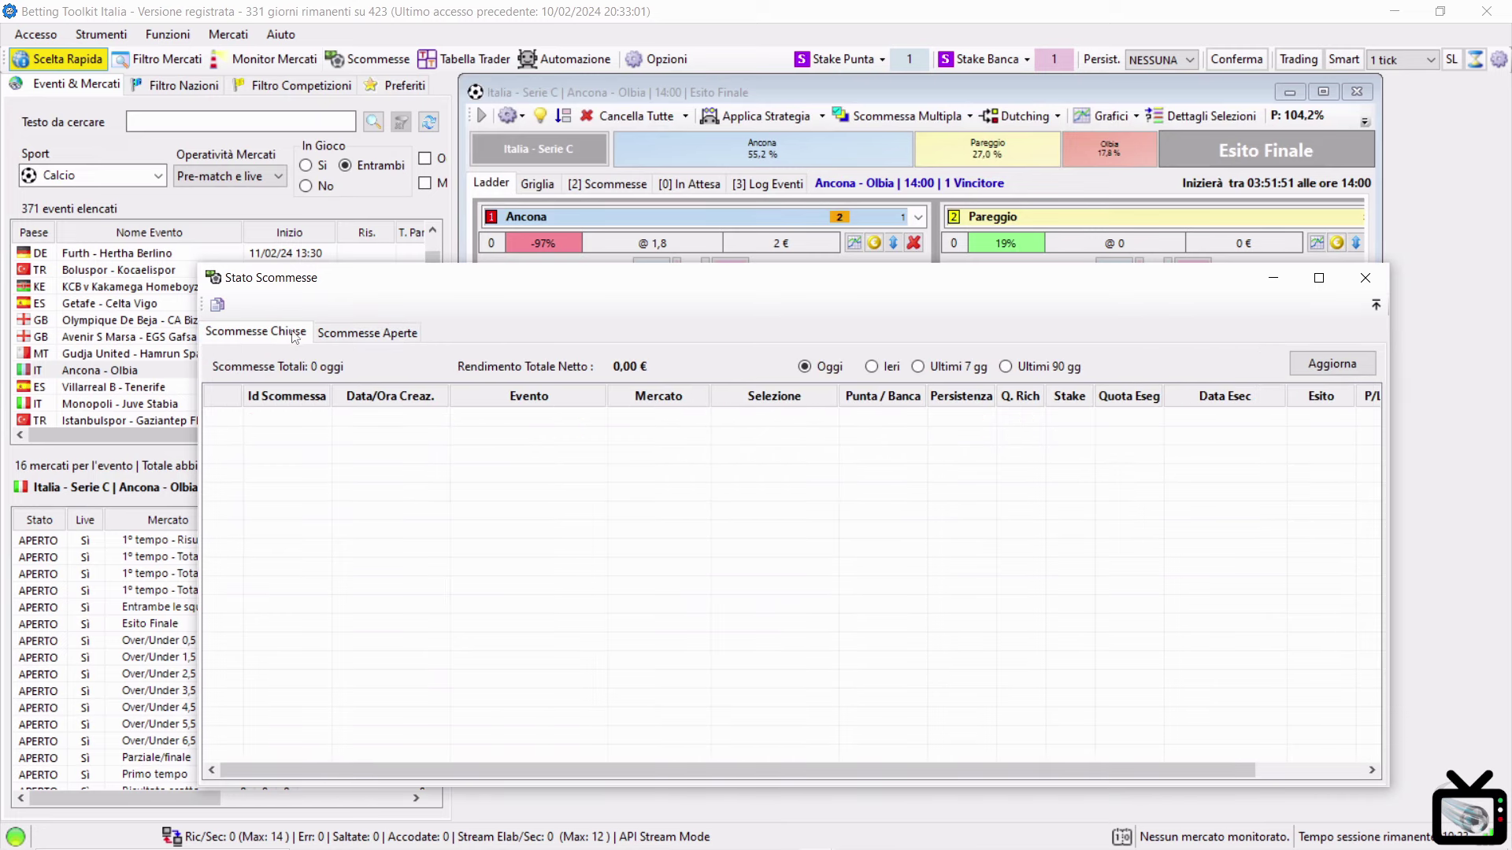
{"action": "left_click", "coordinate": [343, 335]}
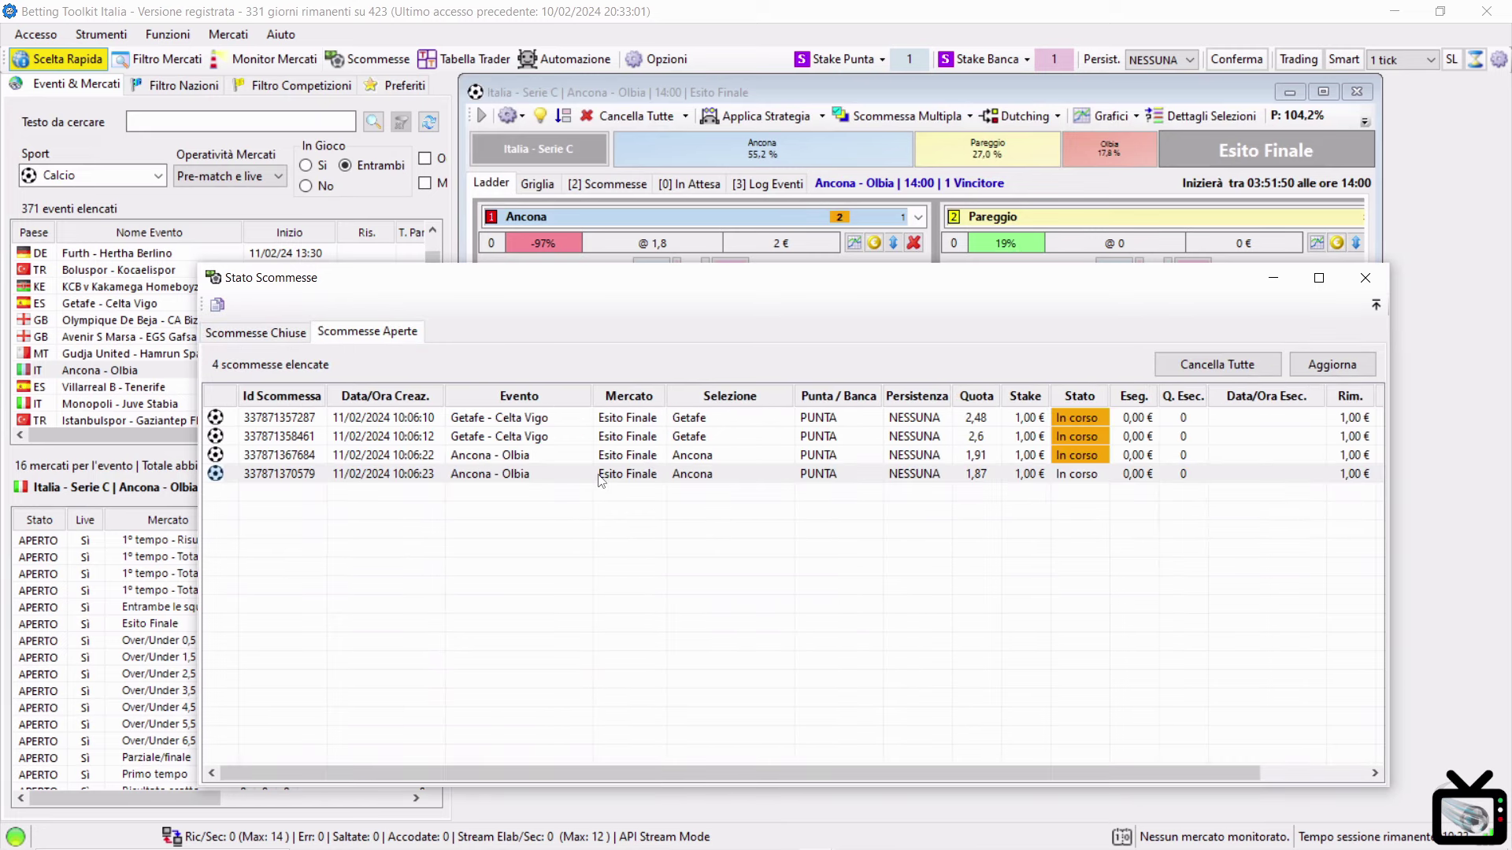
{"action": "left_click", "coordinate": [247, 340]}
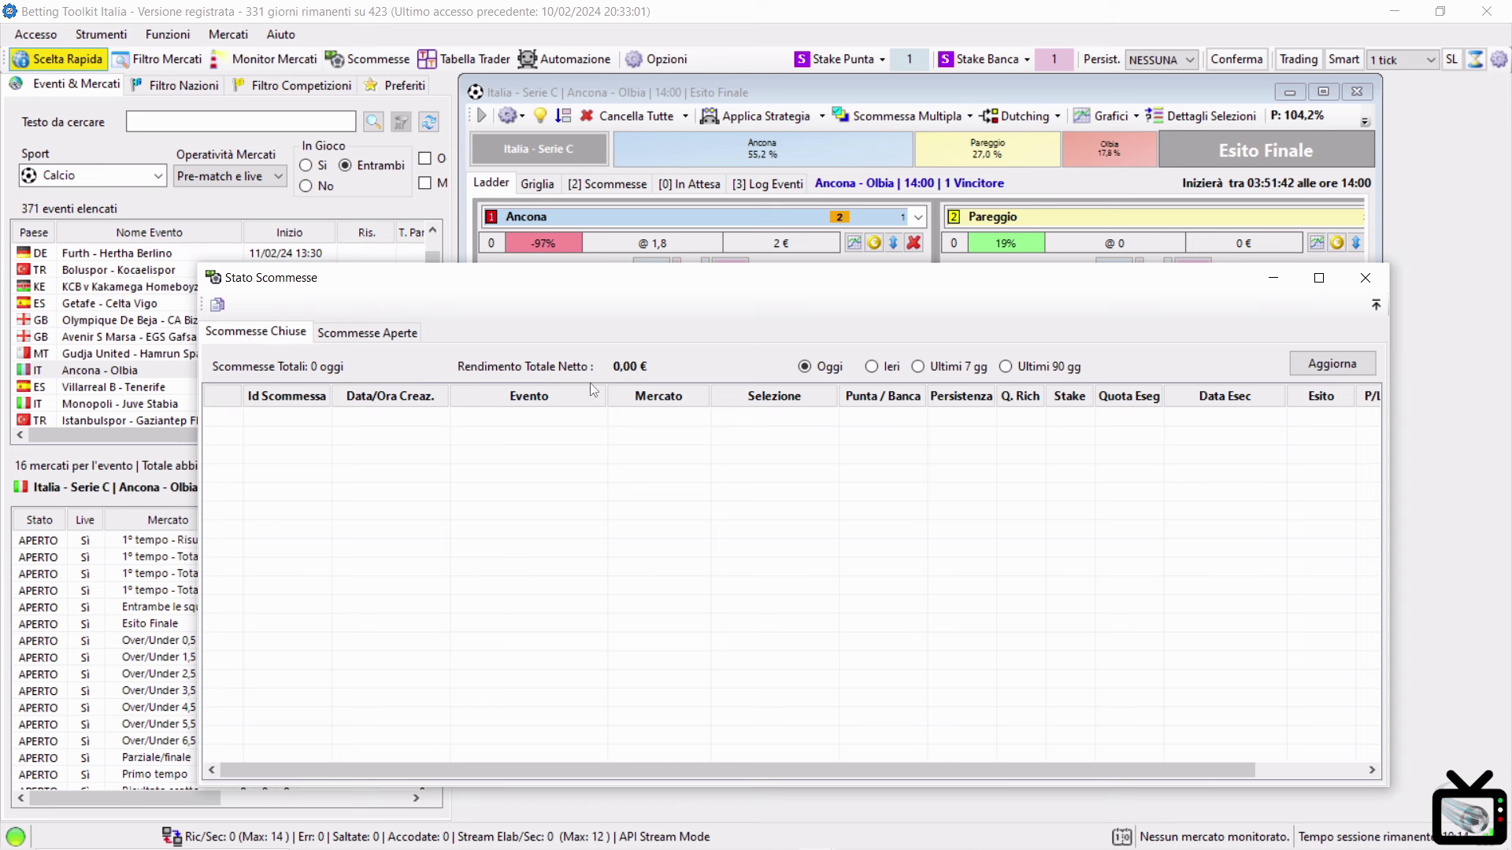
{"action": "left_click", "coordinate": [382, 336]}
{"action": "left_click", "coordinate": [1364, 277]}
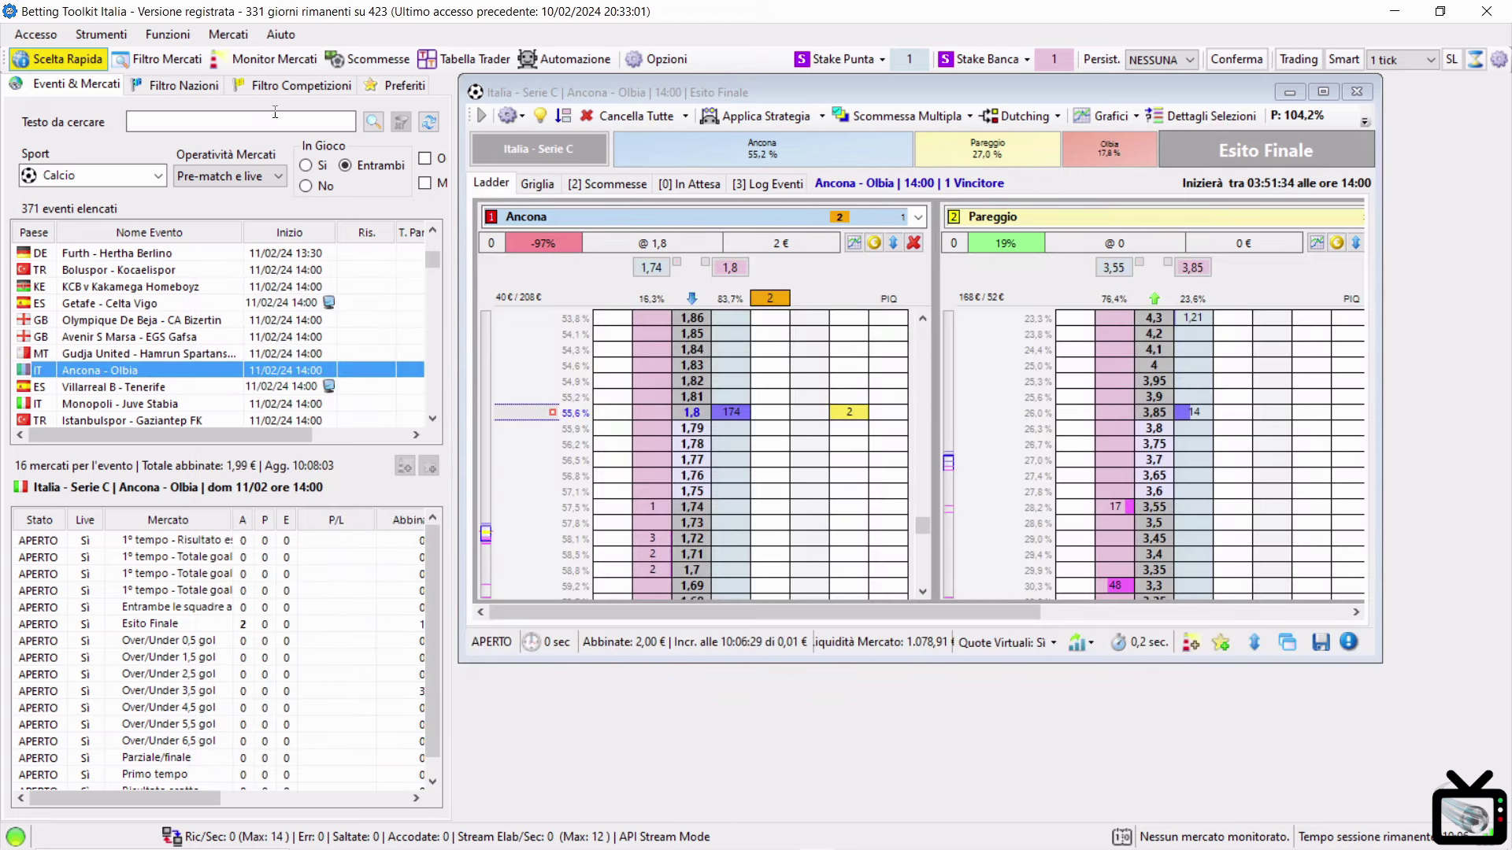
Add the markets holding own bets to Monitor Mercati and close the Ancona - Olbia market window
{"action": "left_click", "coordinate": [264, 59]}
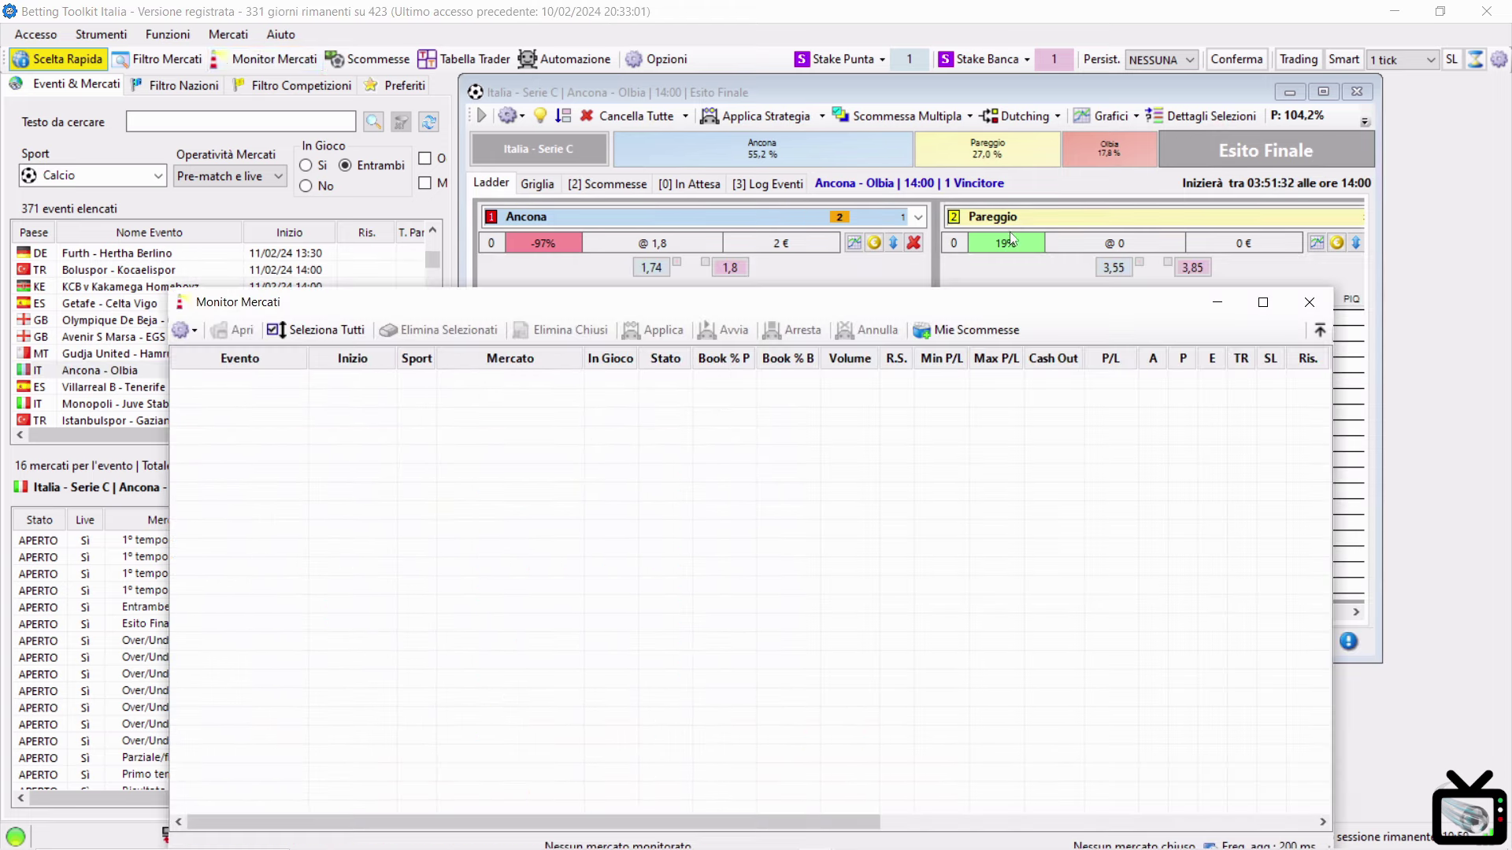
{"action": "left_click", "coordinate": [966, 328]}
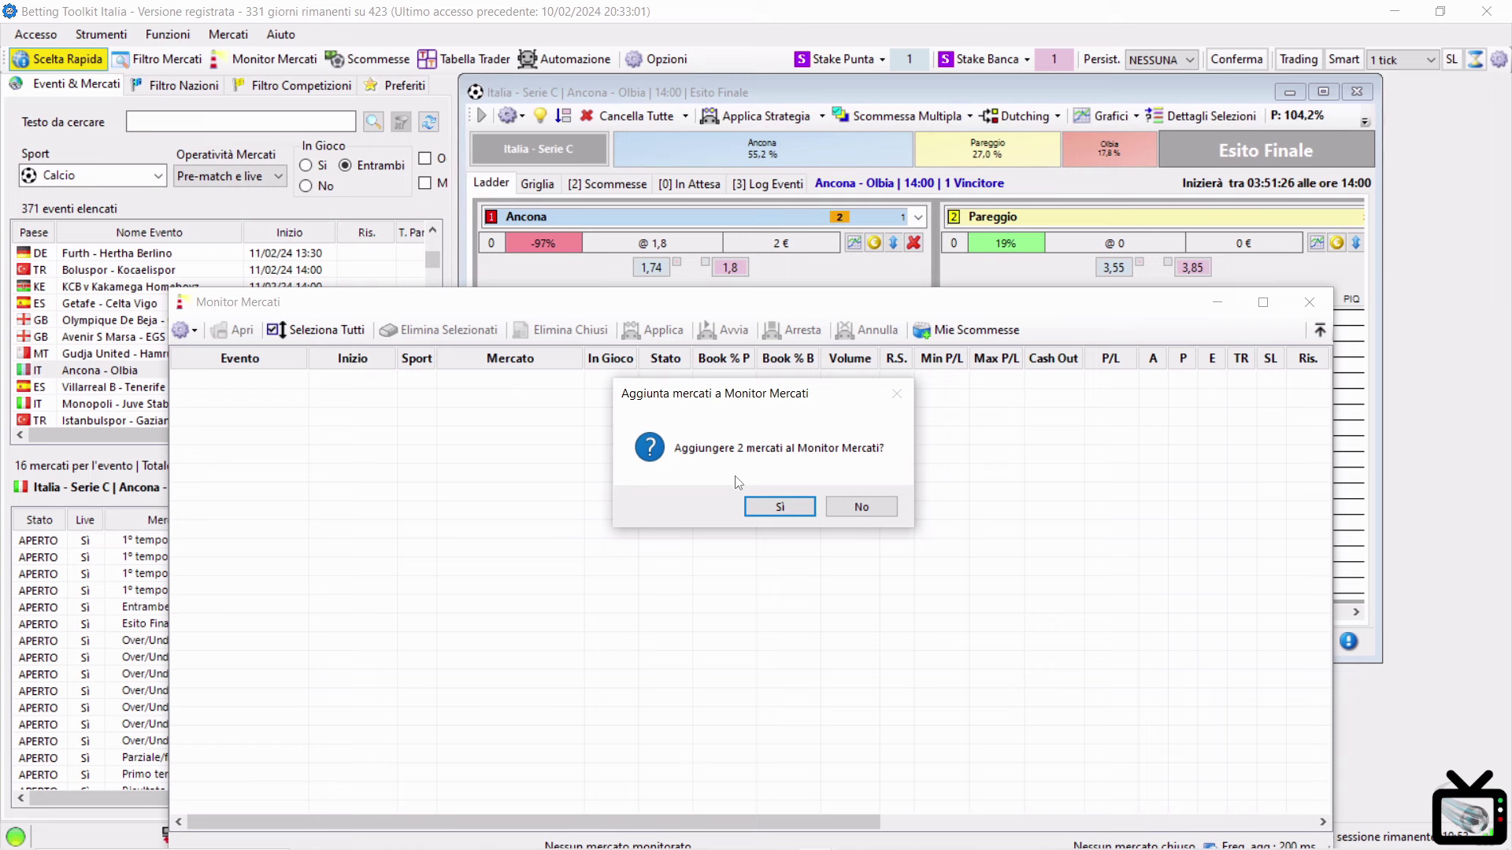
{"action": "left_click", "coordinate": [771, 512]}
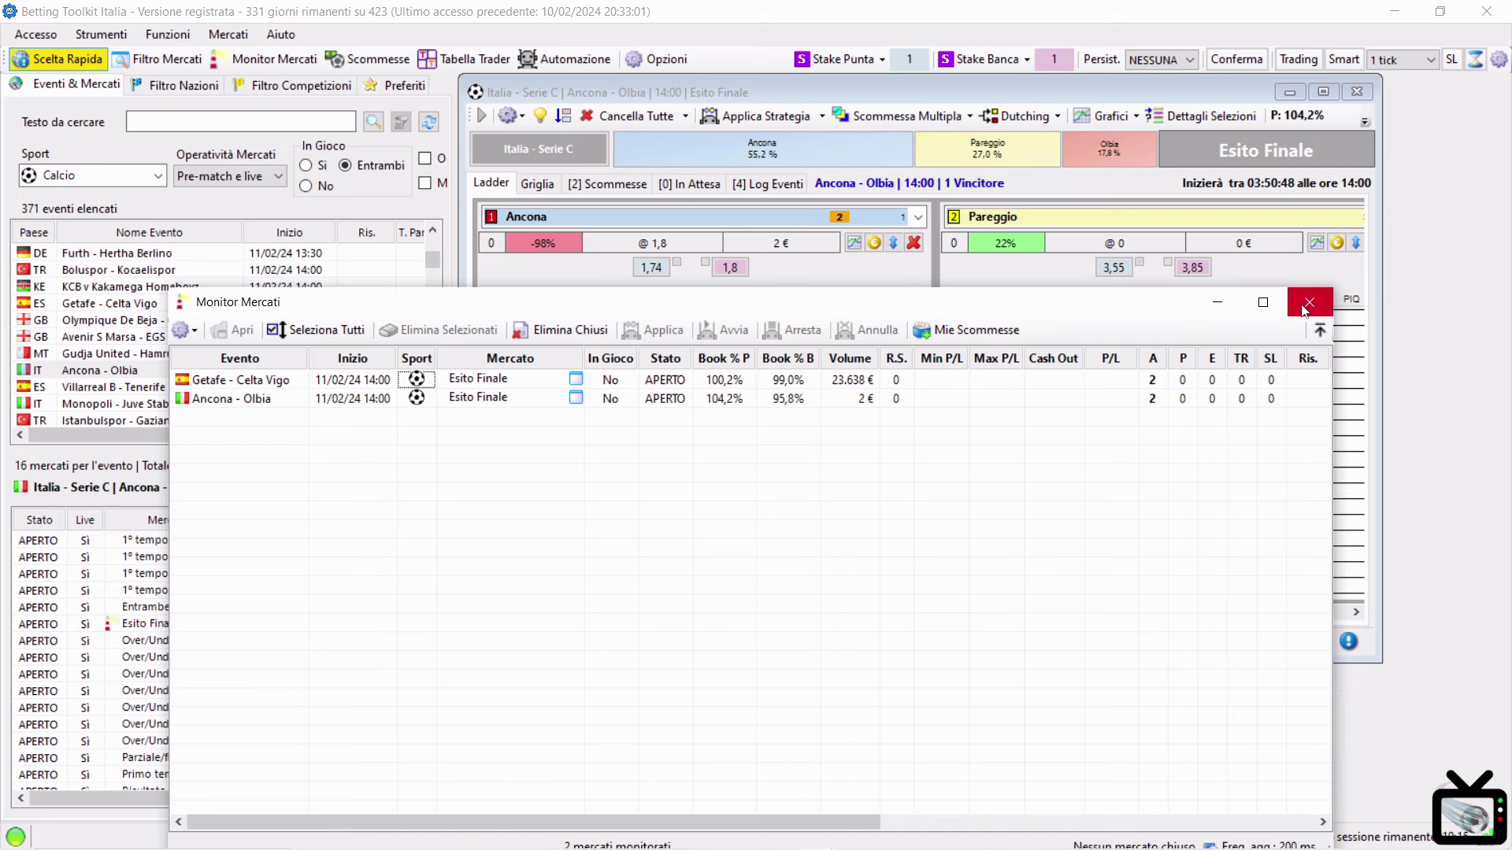
{"action": "left_click_drag", "start_coordinate": [1161, 305], "coordinate": [1101, 201]}
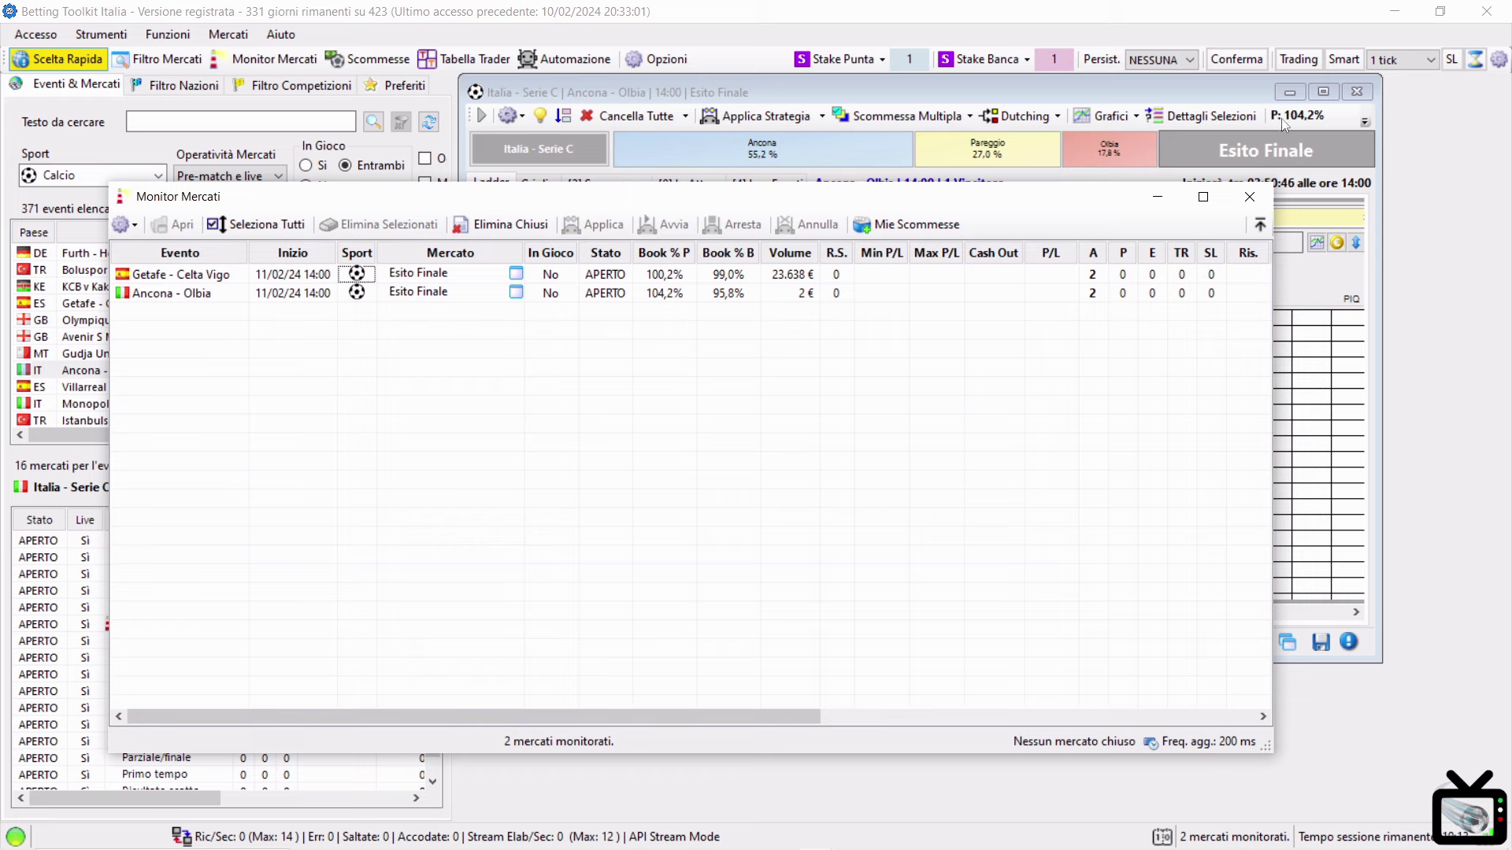
{"action": "left_click", "coordinate": [1357, 93]}
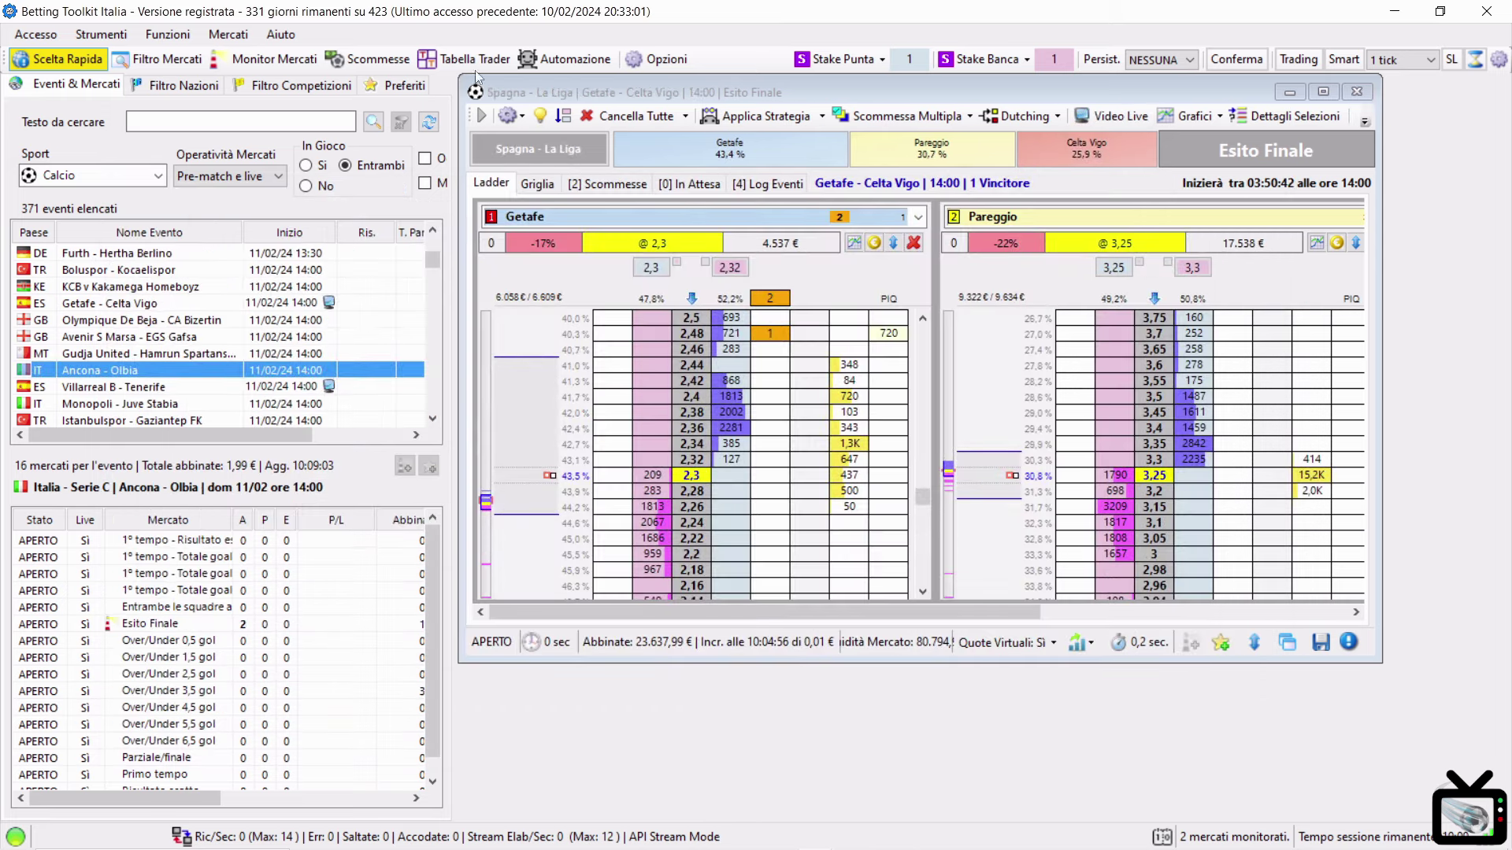
Check the list of open bets again for the events that have pending orders
{"action": "left_click", "coordinate": [370, 60]}
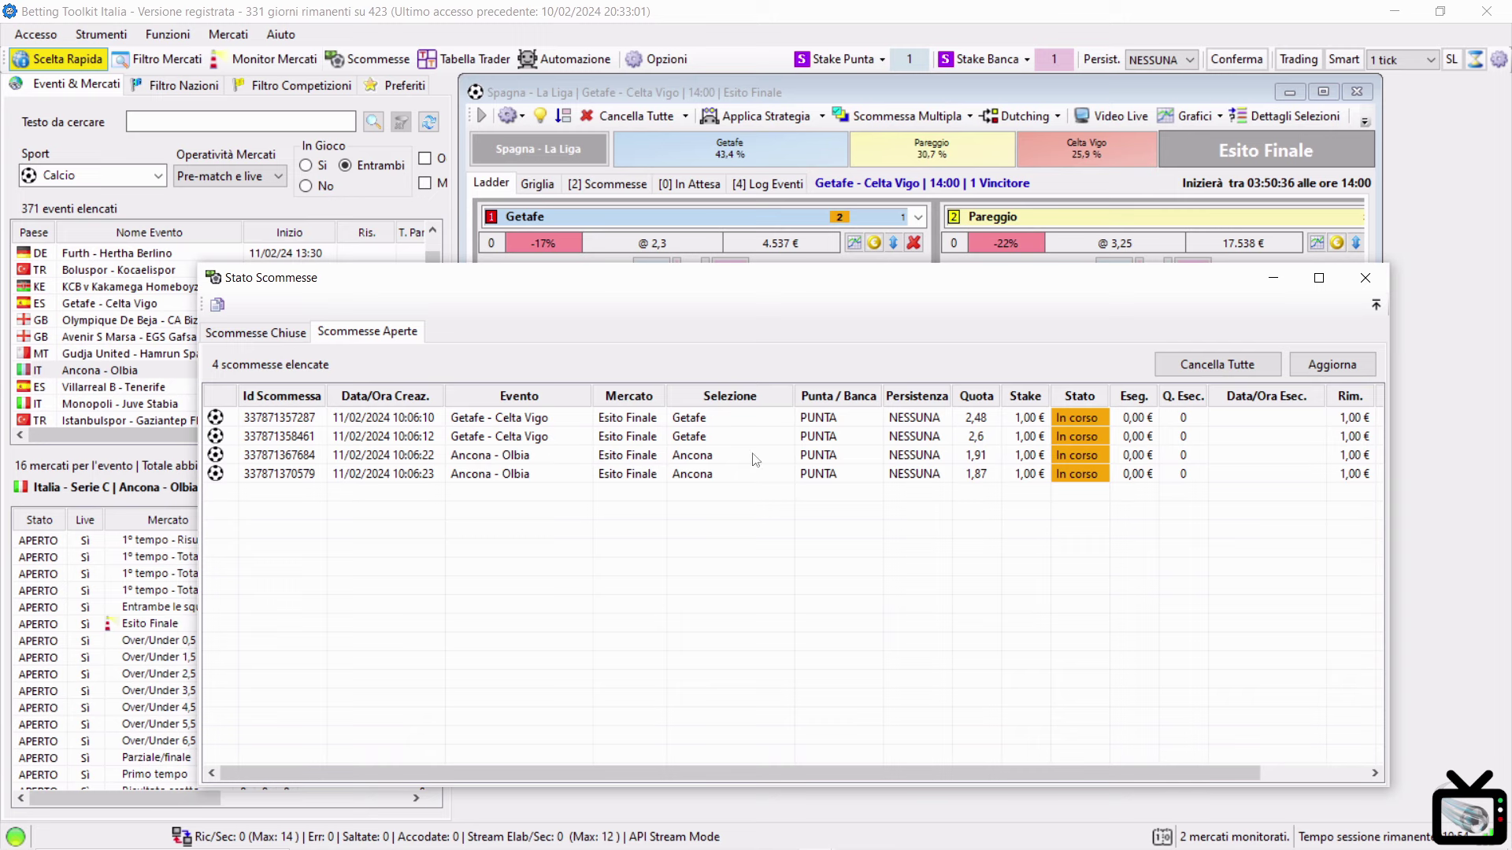
{"action": "left_click_drag", "start_coordinate": [1156, 773], "coordinate": [907, 767]}
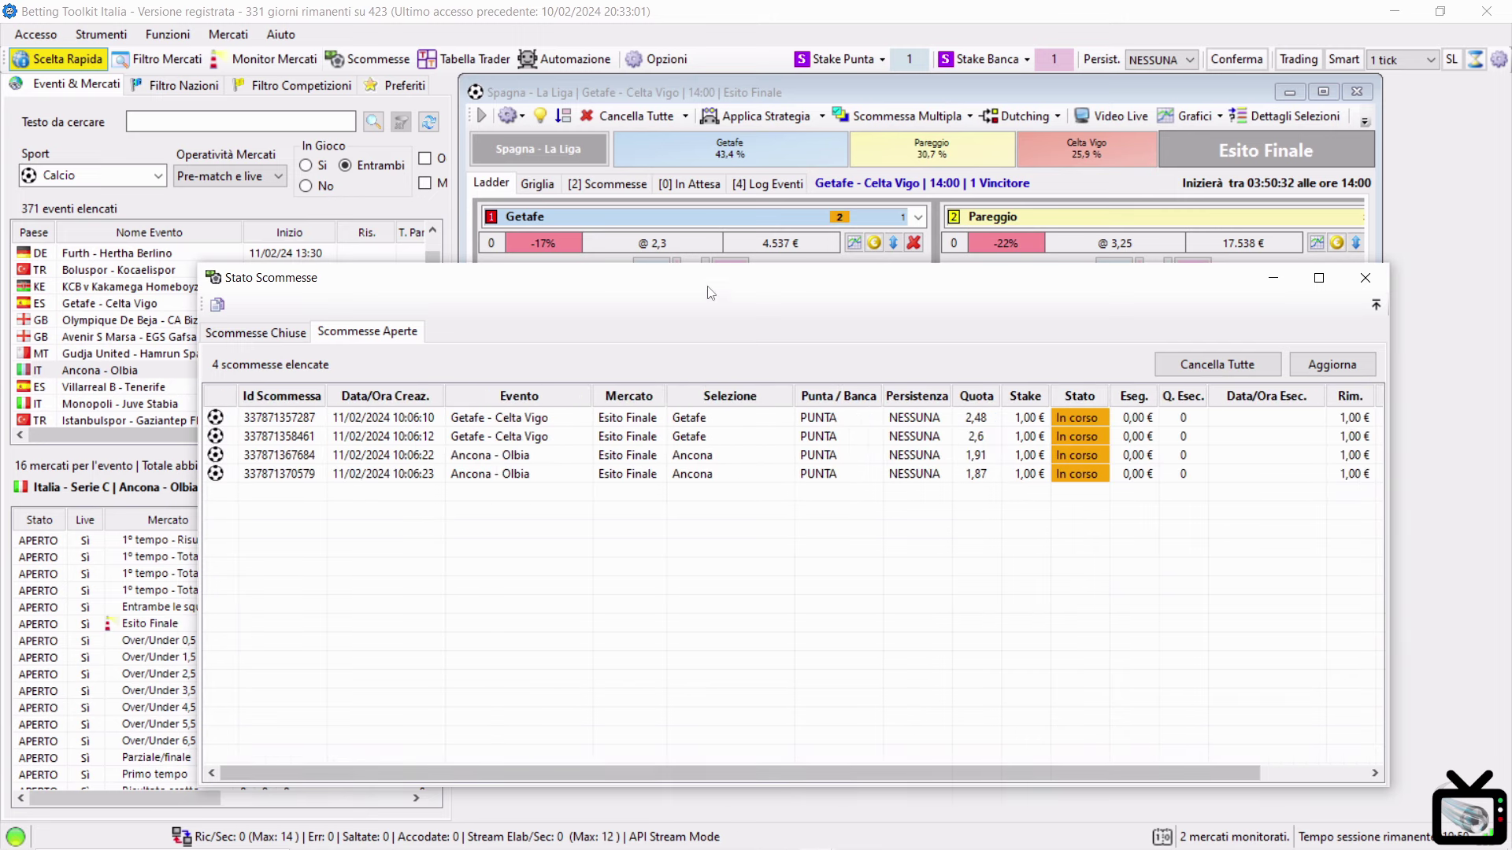
{"action": "left_click_drag", "start_coordinate": [710, 285], "coordinate": [615, 211]}
Reopen the Ancona - Olbia Esito Finale market from Monitor Mercati and show it in Ladder view
{"action": "left_click", "coordinate": [244, 60]}
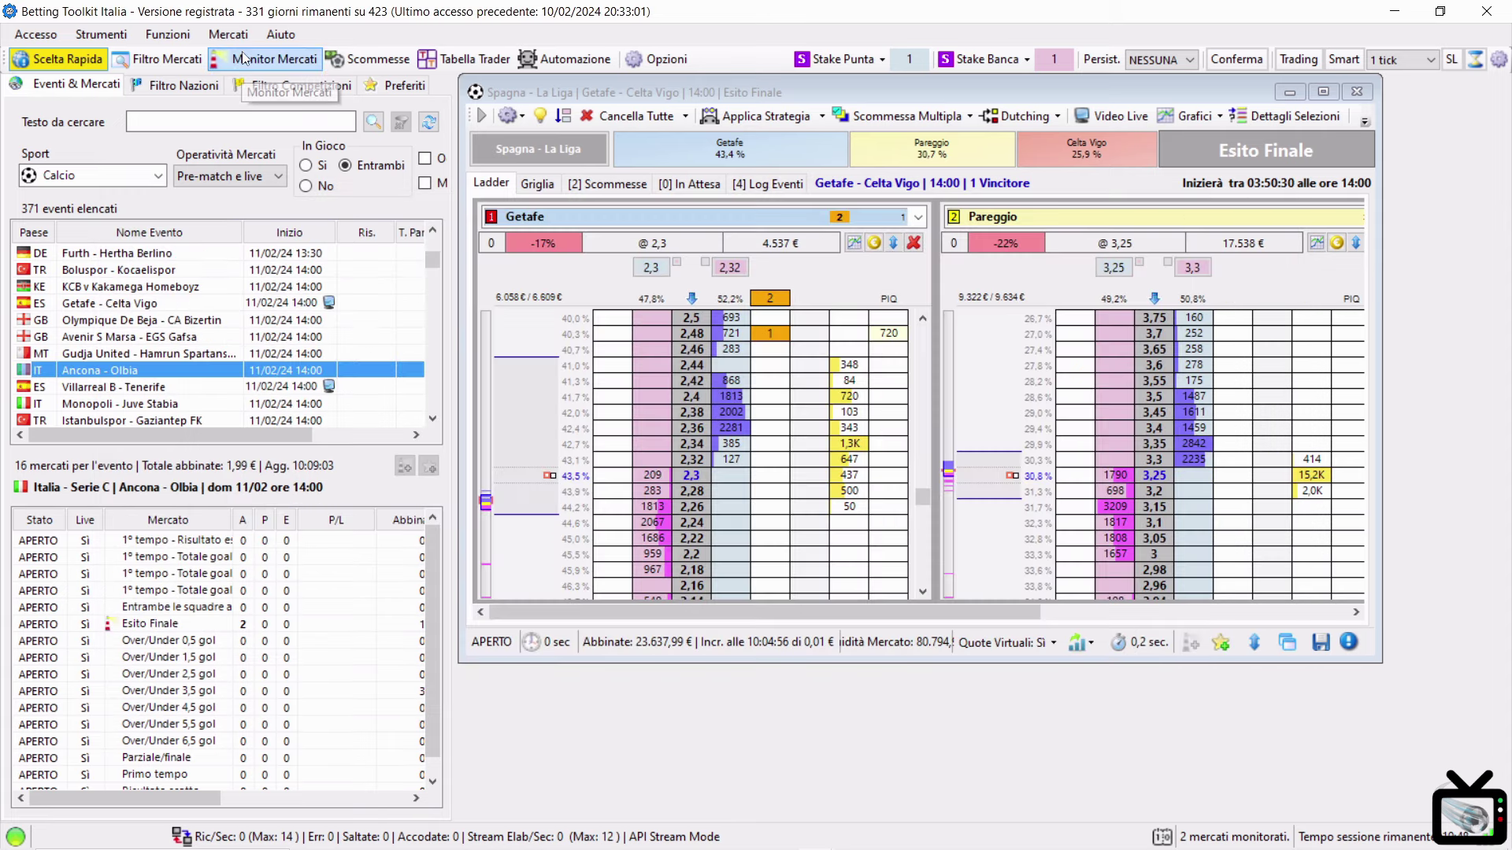
{"action": "left_click", "coordinate": [244, 59]}
{"action": "left_click", "coordinate": [281, 294]}
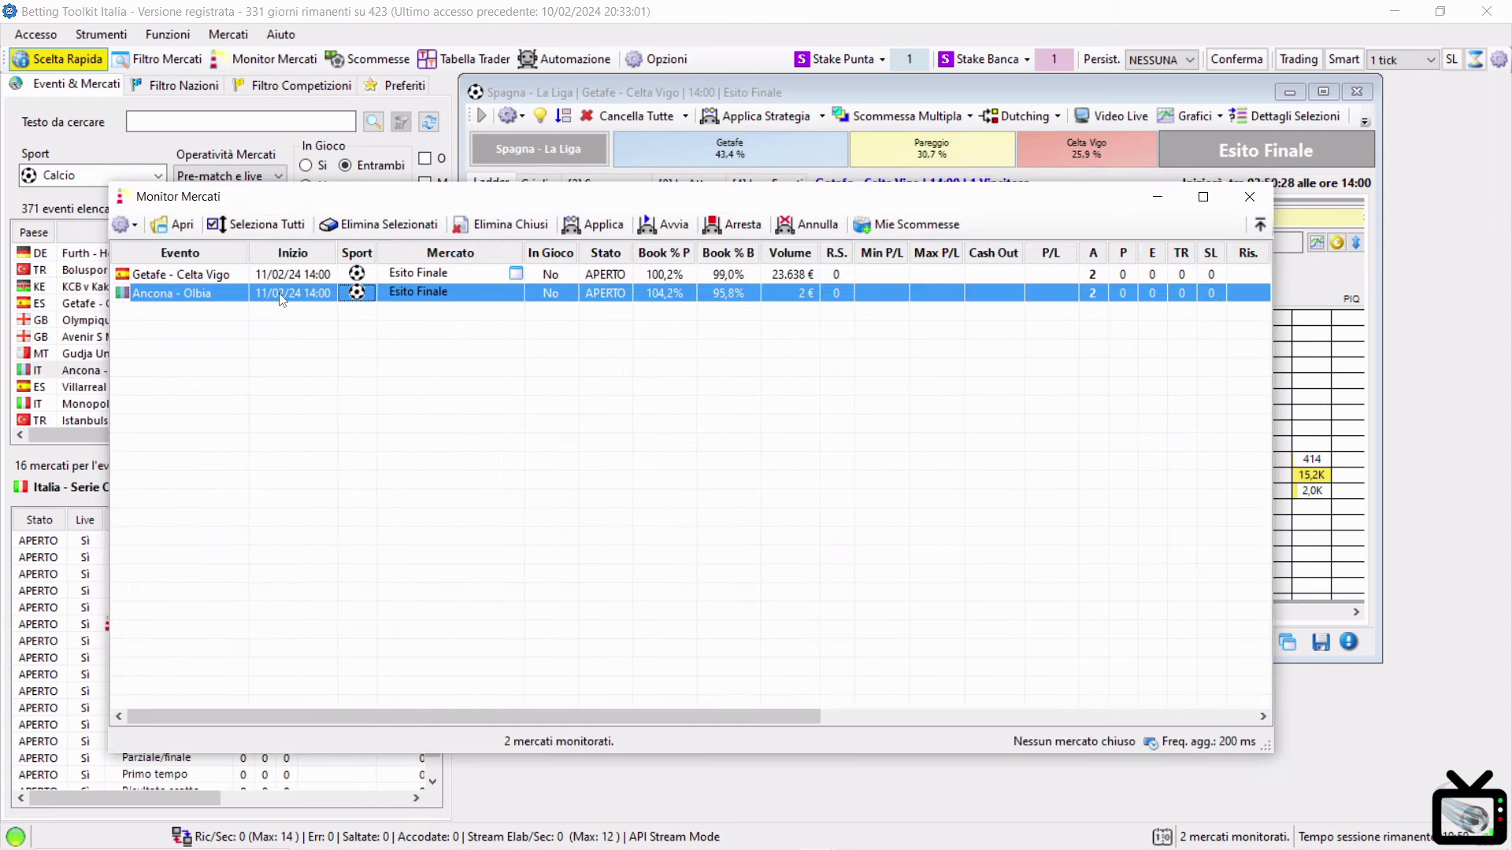
{"action": "right_click", "coordinate": [281, 296]}
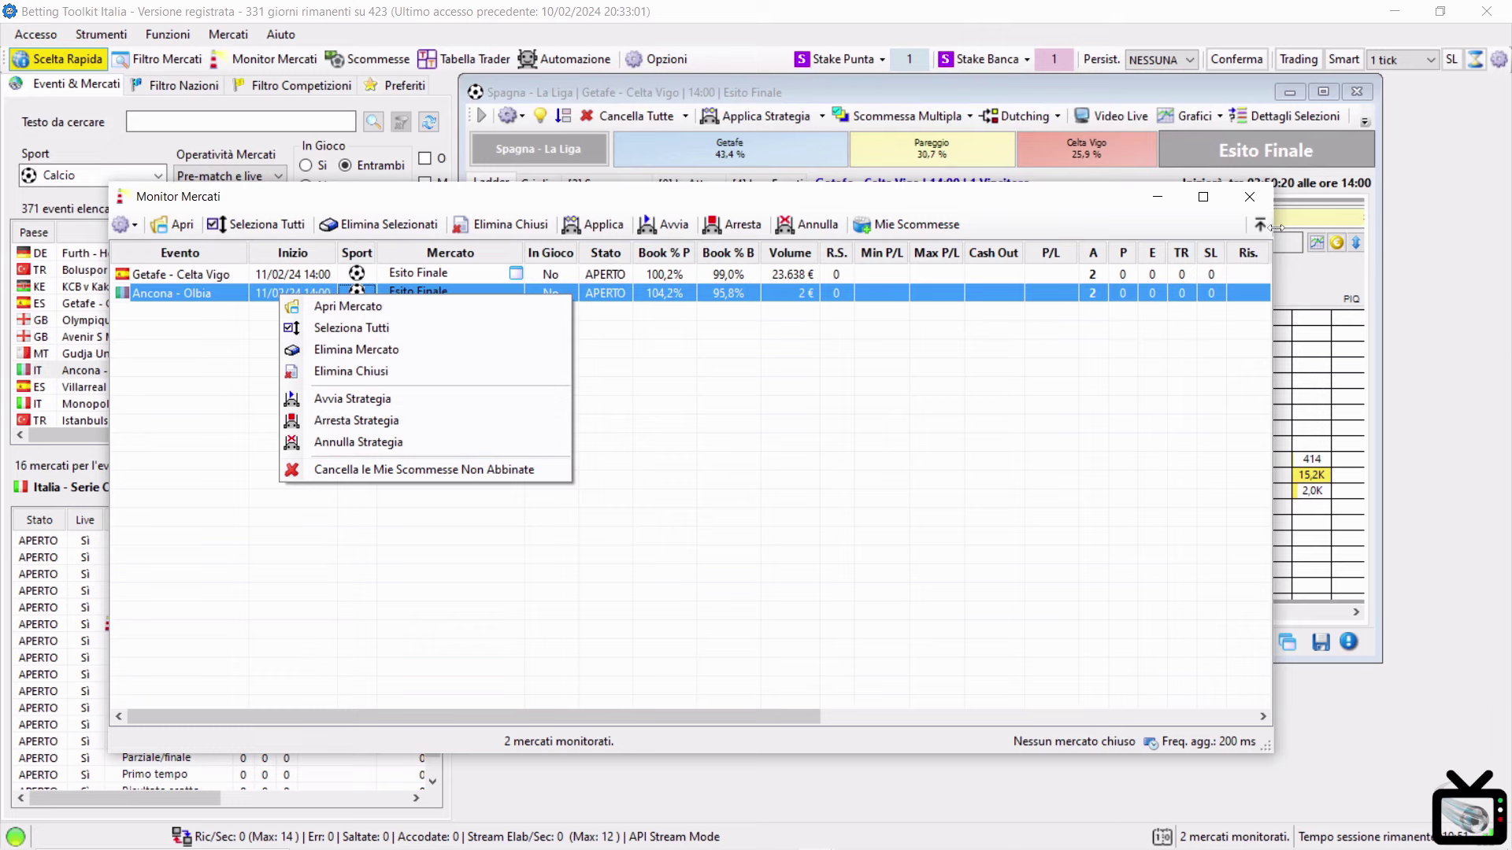
{"action": "left_click_drag", "start_coordinate": [753, 196], "coordinate": [833, 266]}
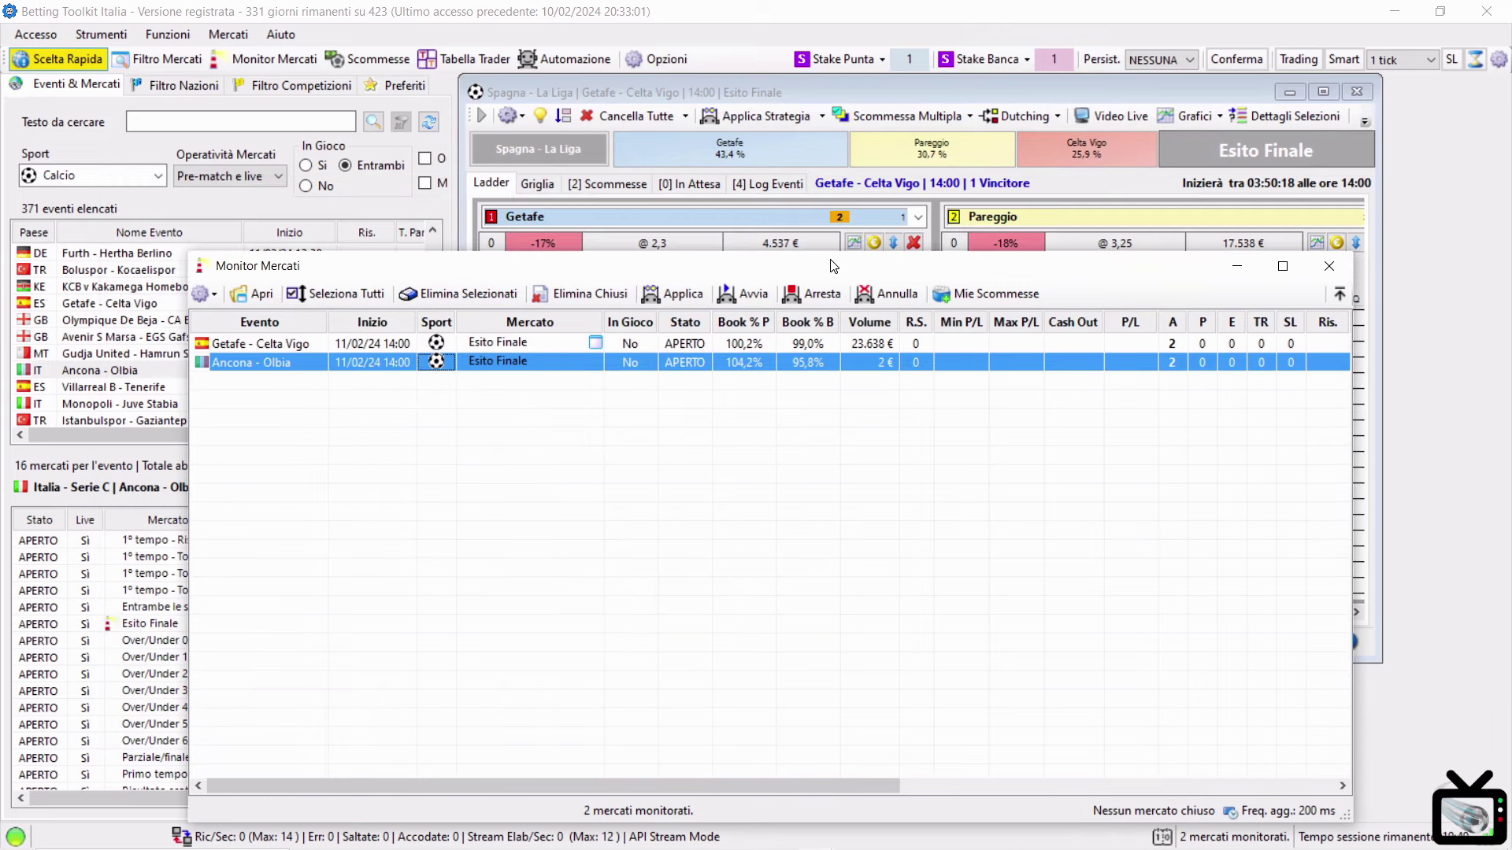
{"action": "double_click", "coordinate": [626, 369]}
{"action": "left_click", "coordinate": [492, 183]}
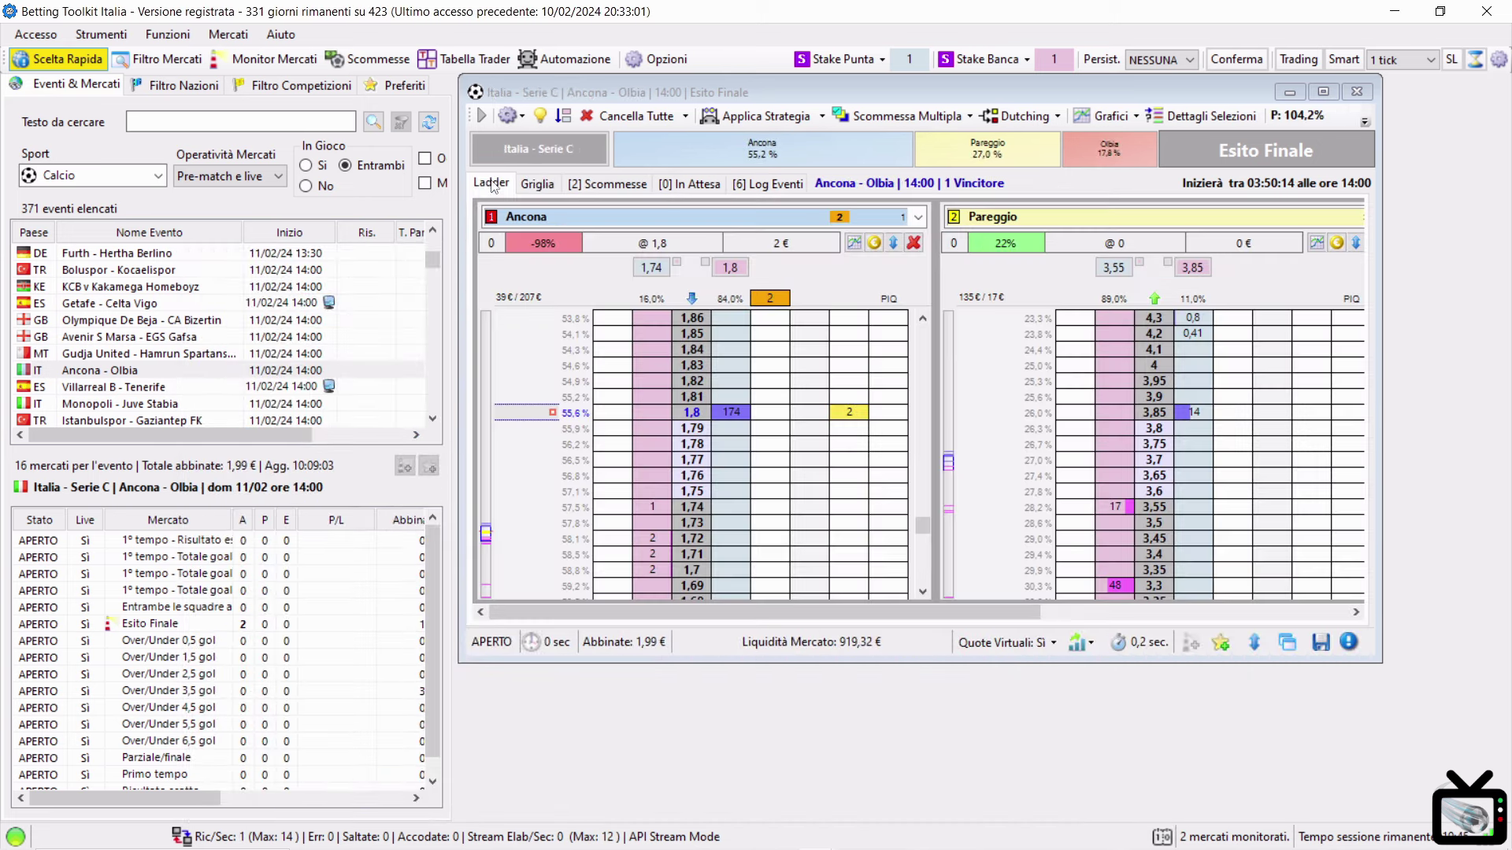